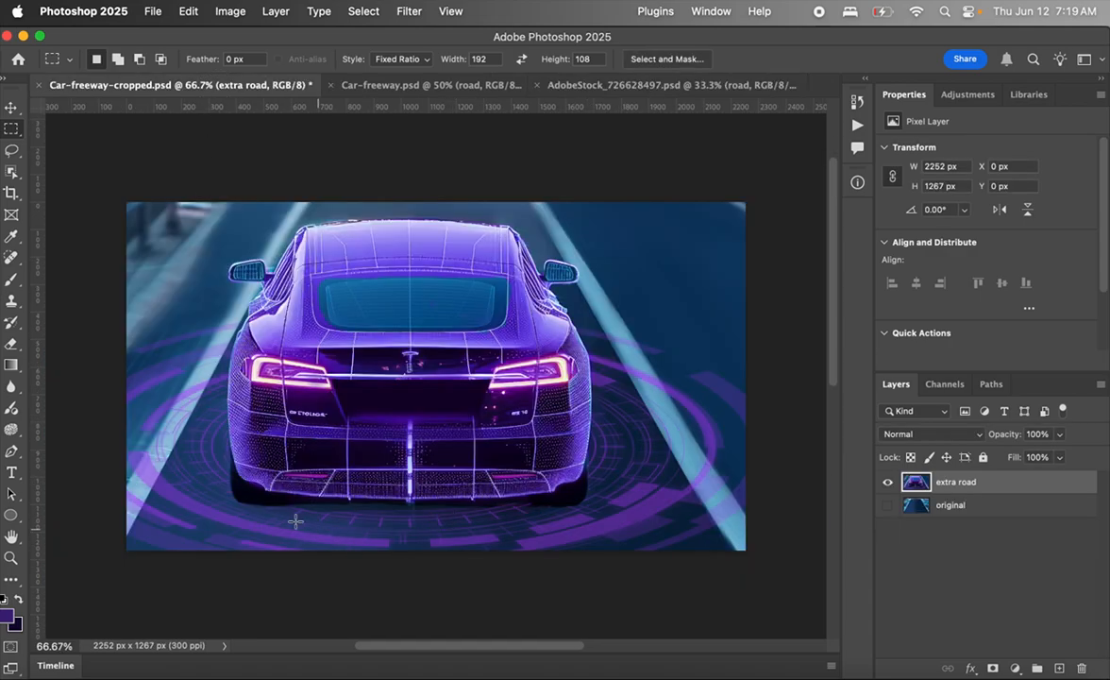
In AdobeStock_726628497.psd, select the large foreground car on the Background layer with Object Selection and copy it to a new layer
left_click(613, 87)
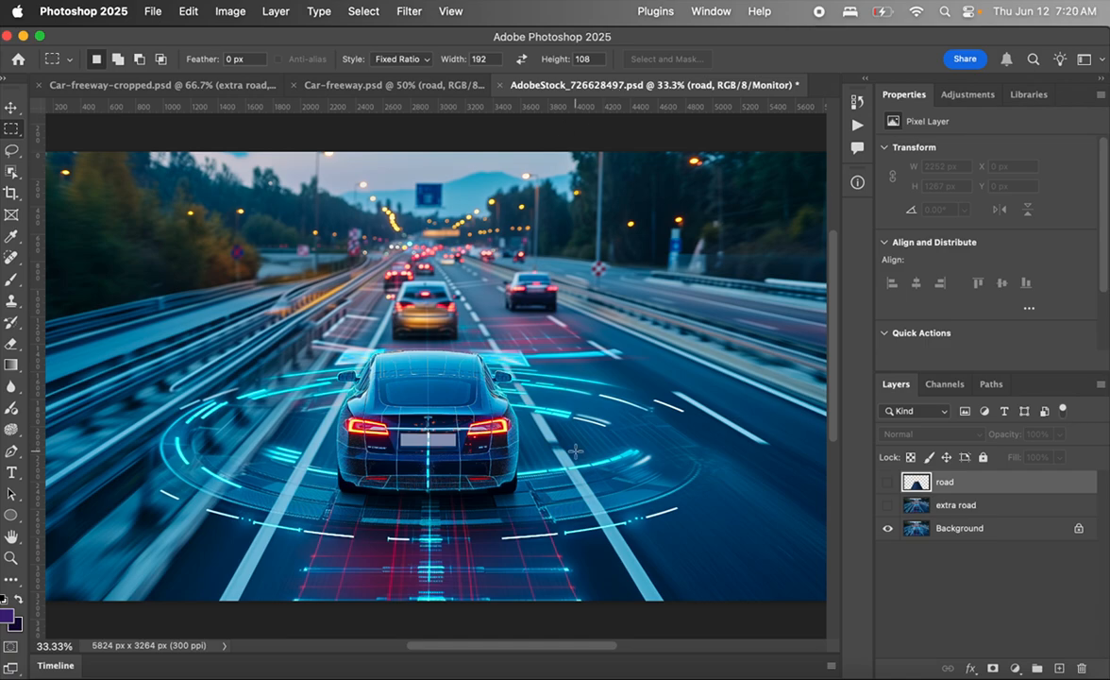
left_click(999, 533)
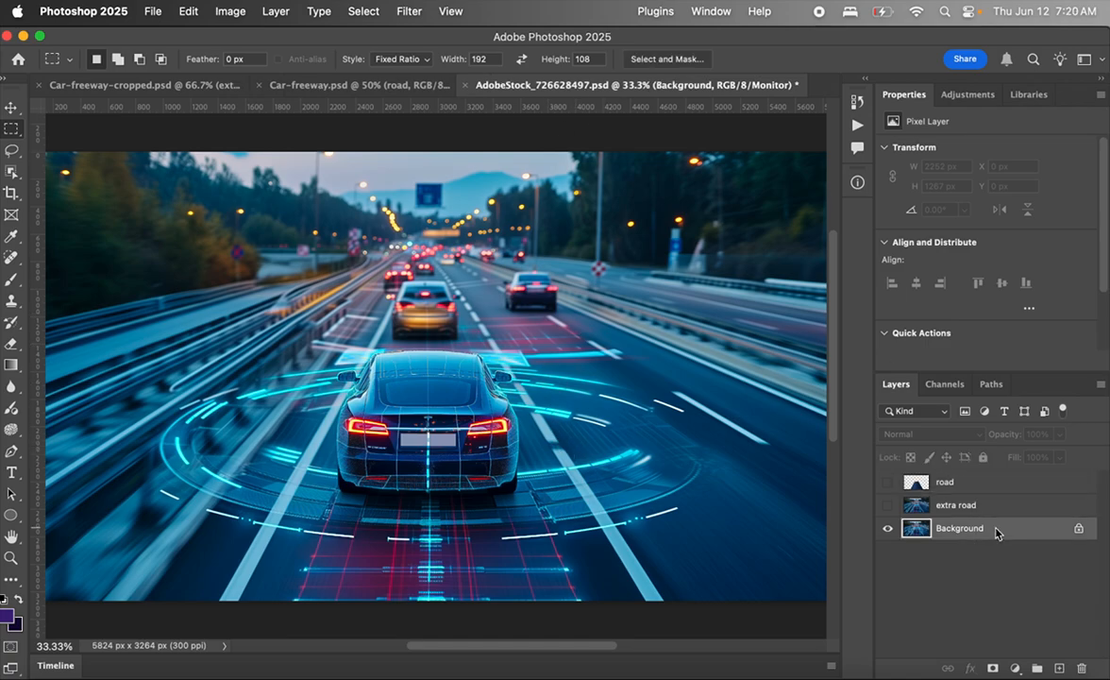
left_click(12, 173)
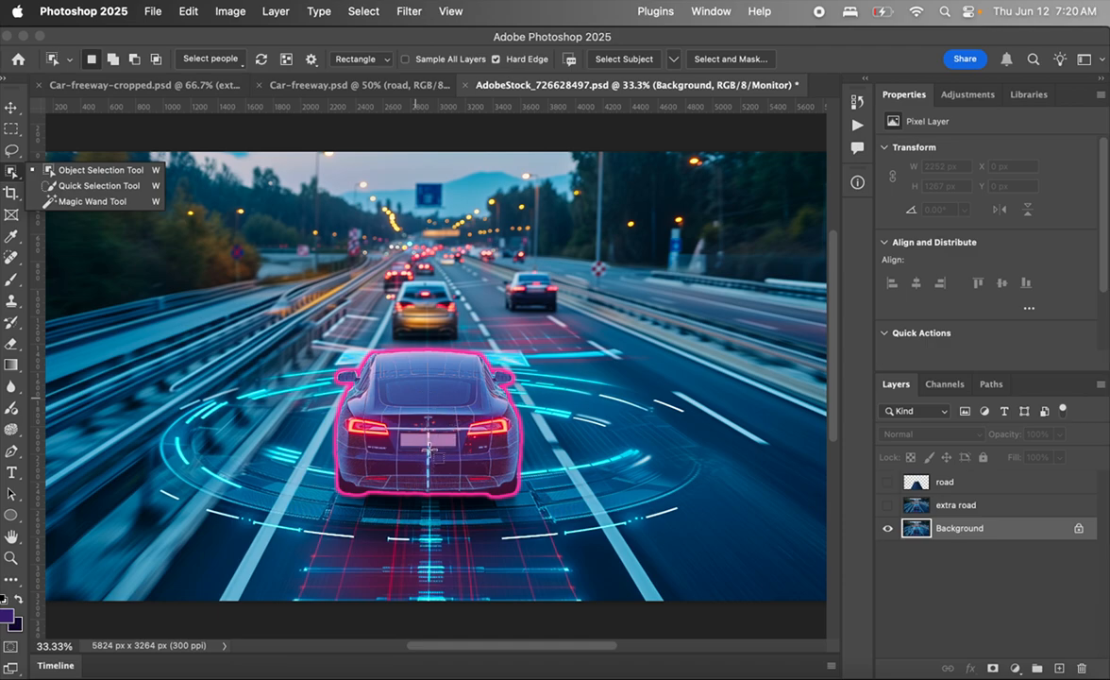
left_click(429, 450)
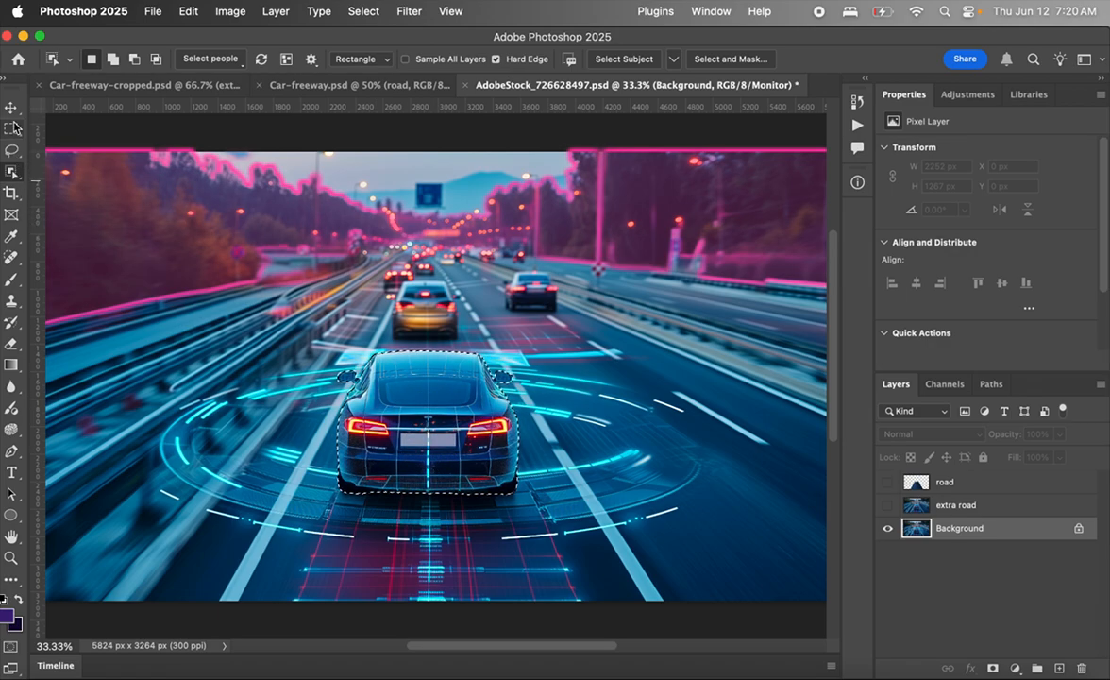
left_click(13, 128)
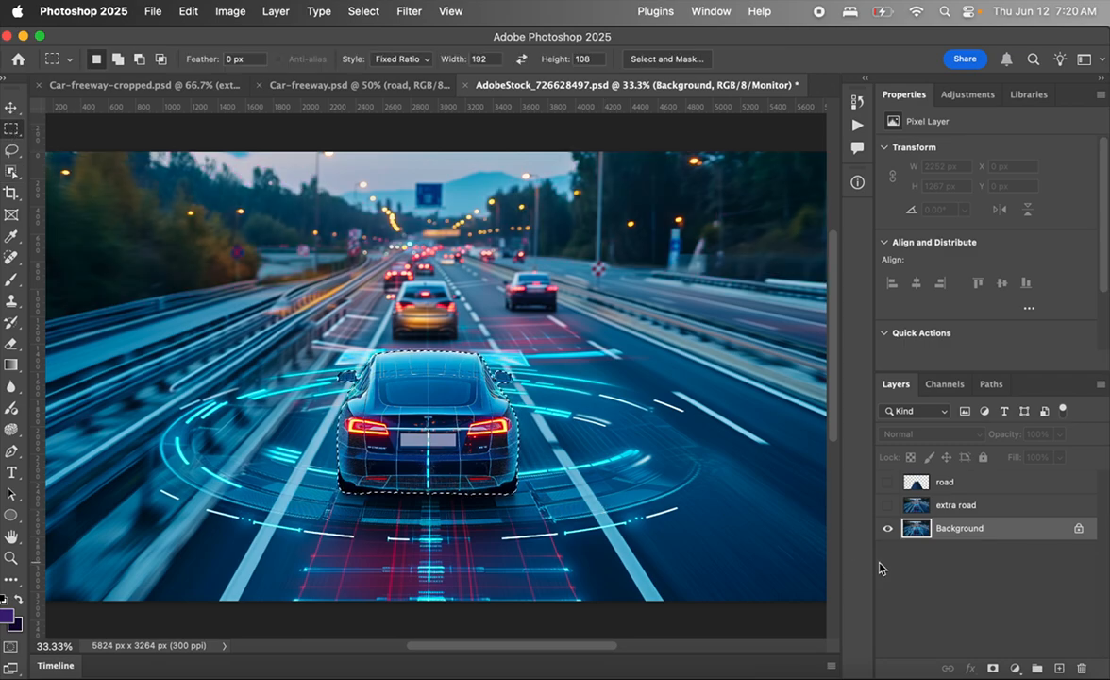
key("super+j")
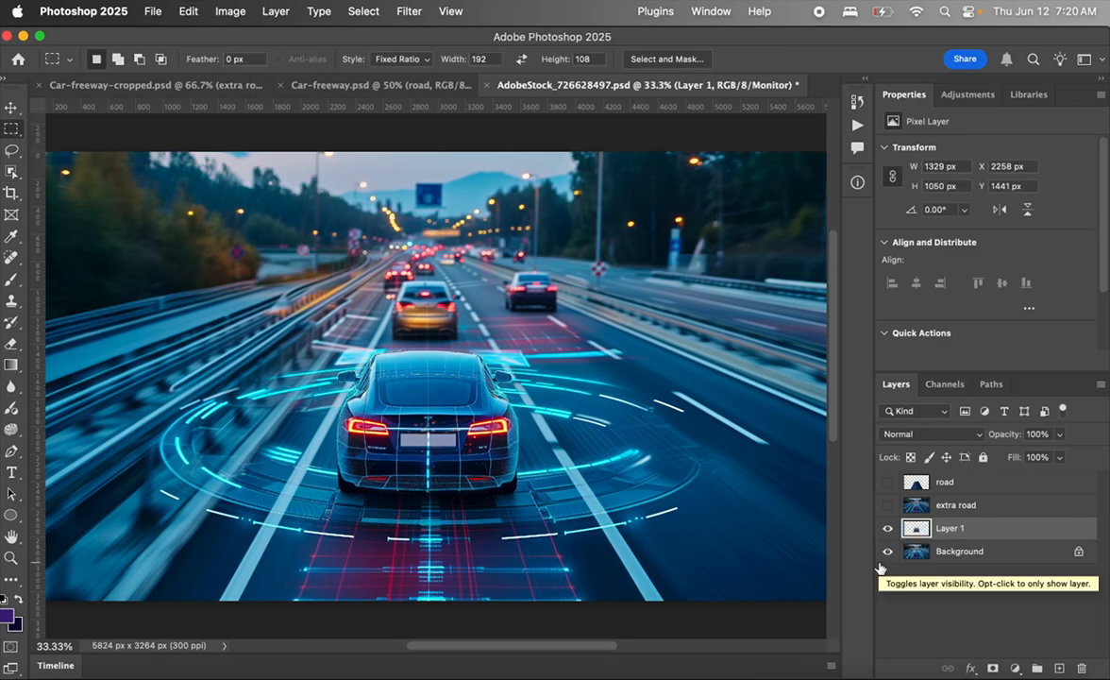
left_click(887, 530, "alt")
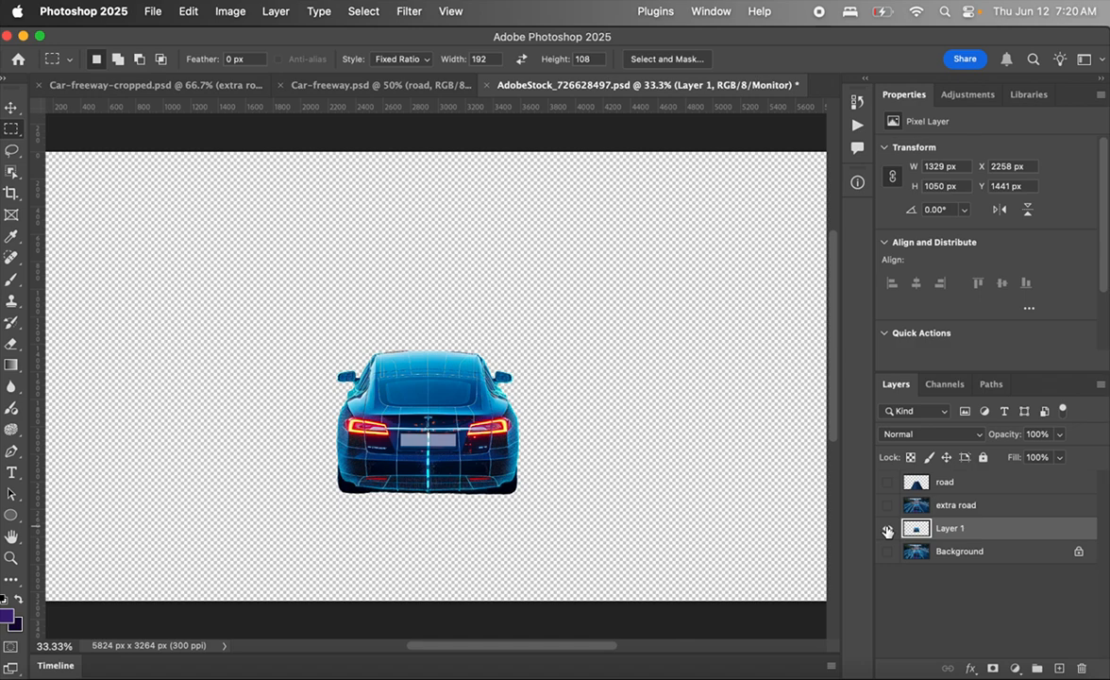
left_click(887, 530, "alt")
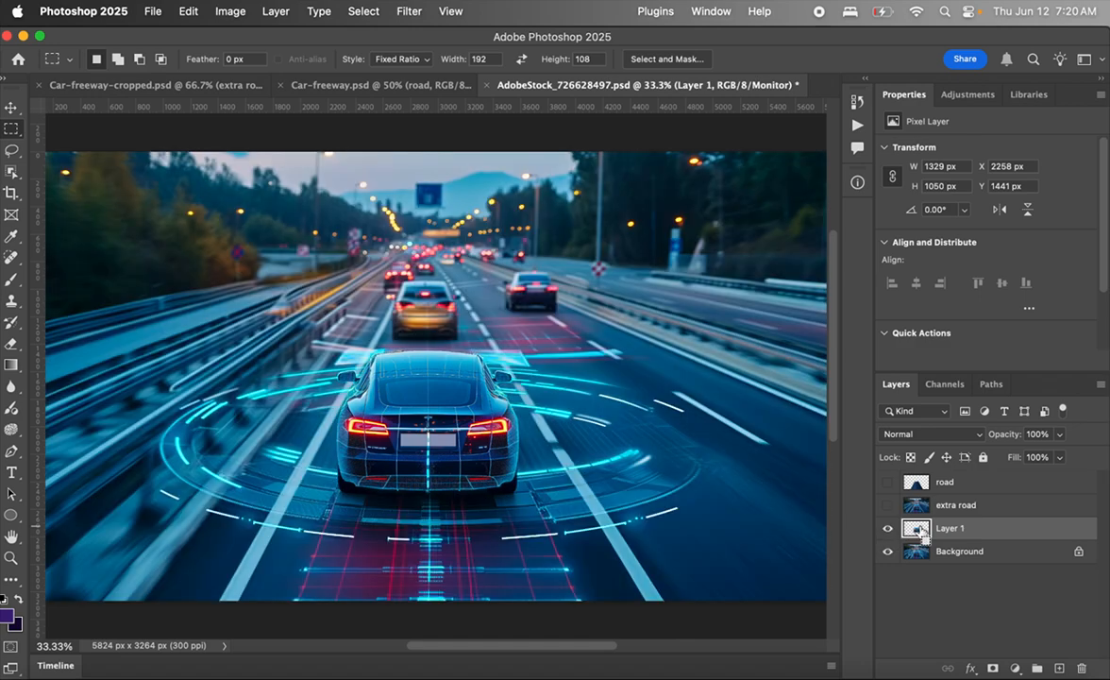
Load Layer 1's car outline as a selection, feather it by 100 pixels, and copy that area from Background to a new layer
left_click(921, 531, "super")
left_click(921, 554)
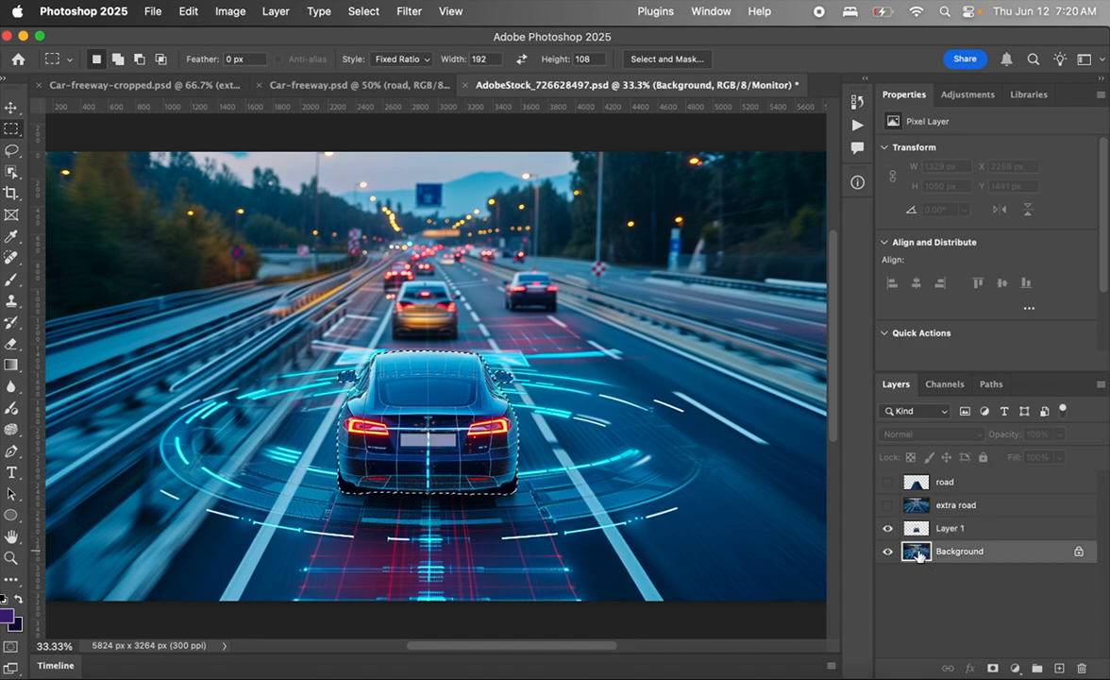
left_click(363, 10)
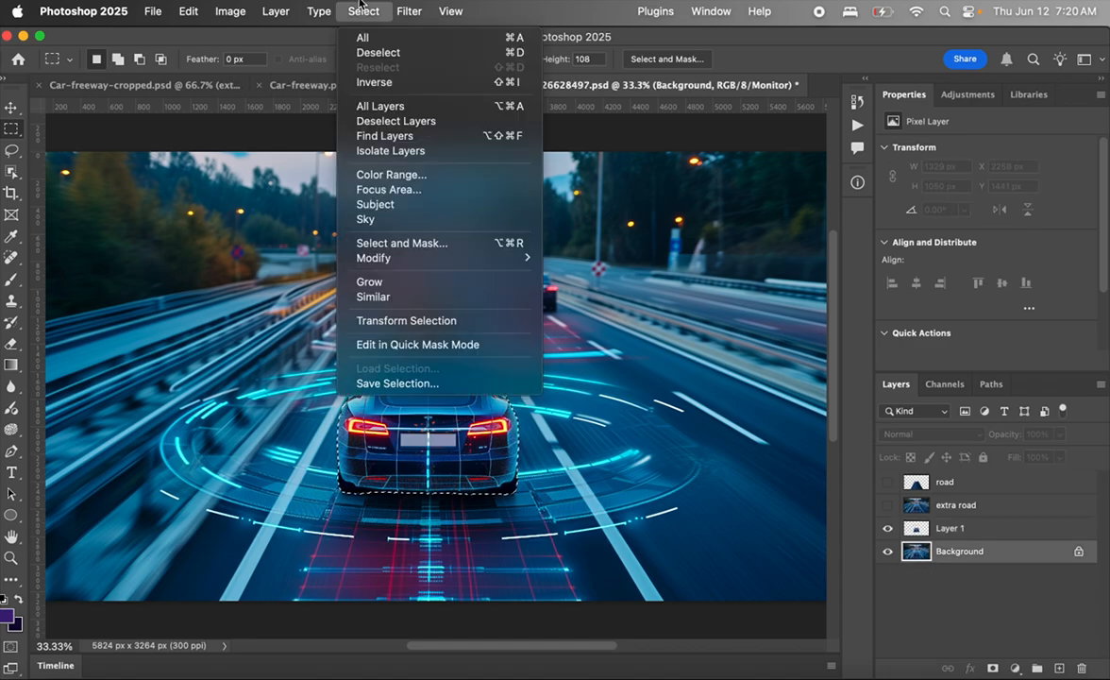
mouse_move(441, 259)
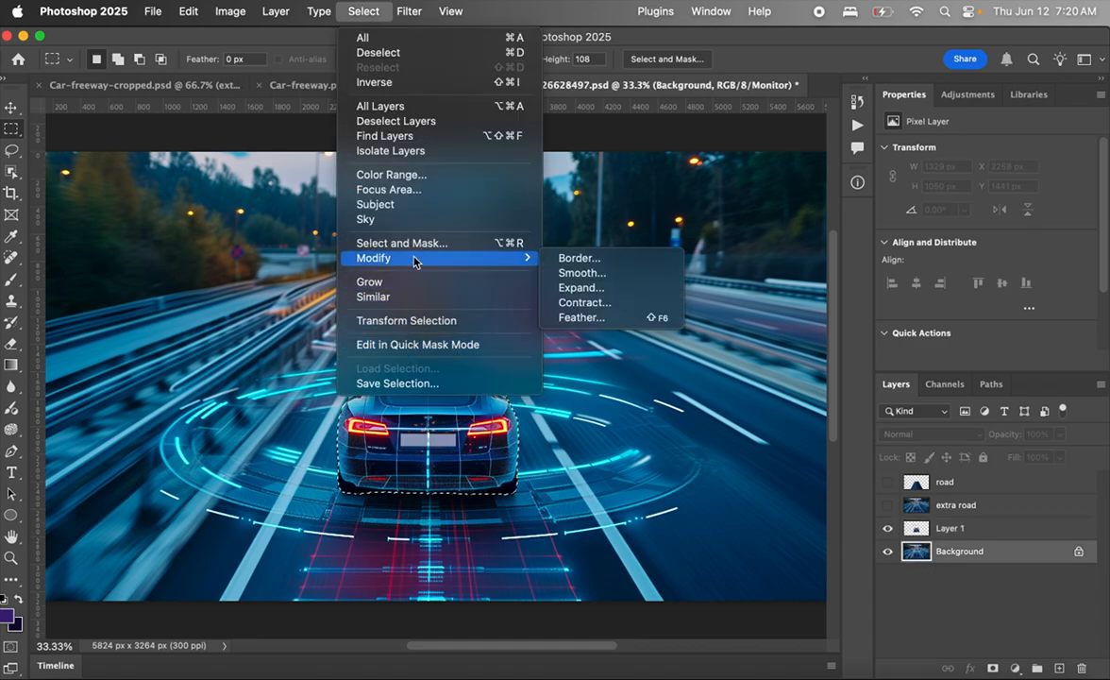
left_click(609, 318)
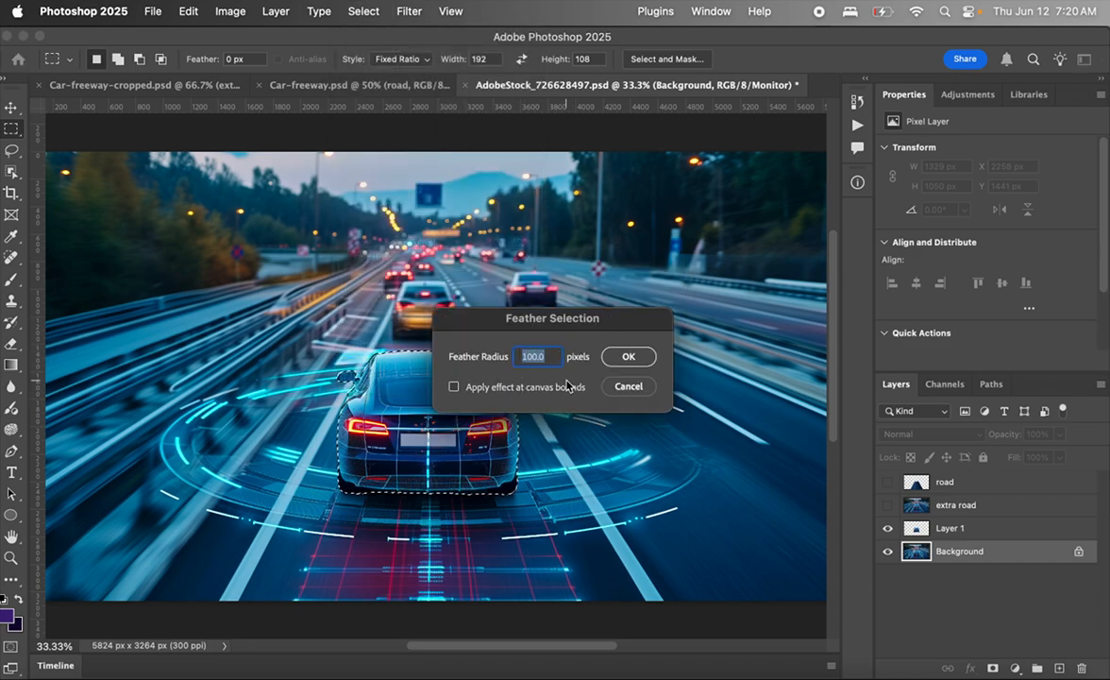
left_click(630, 358)
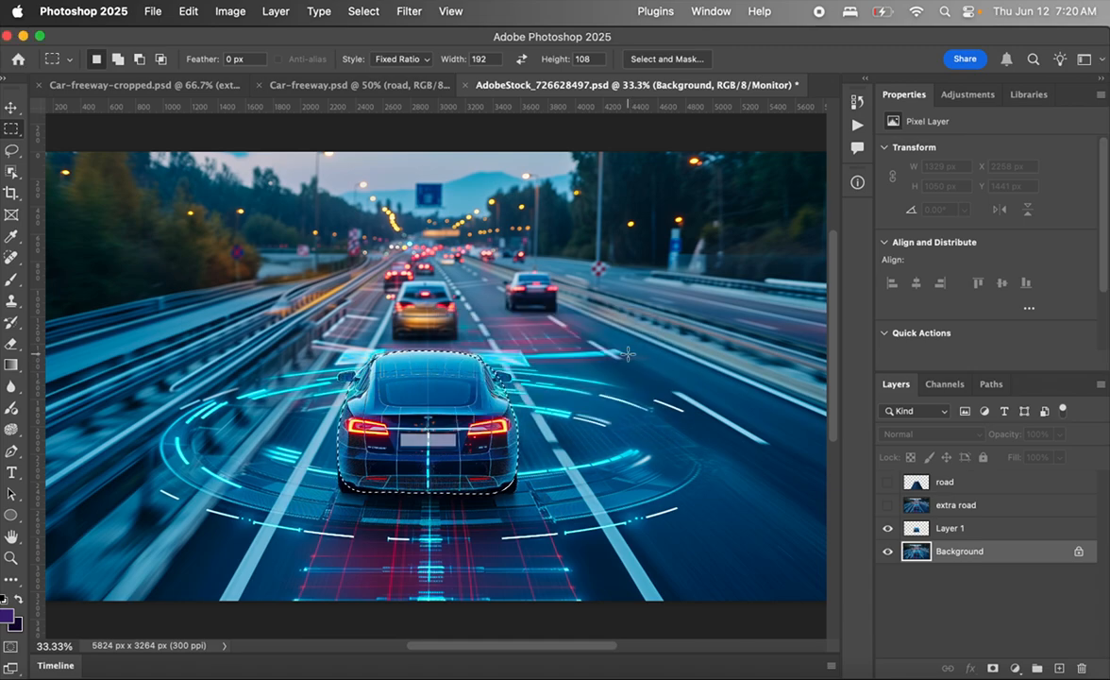
key("super+j")
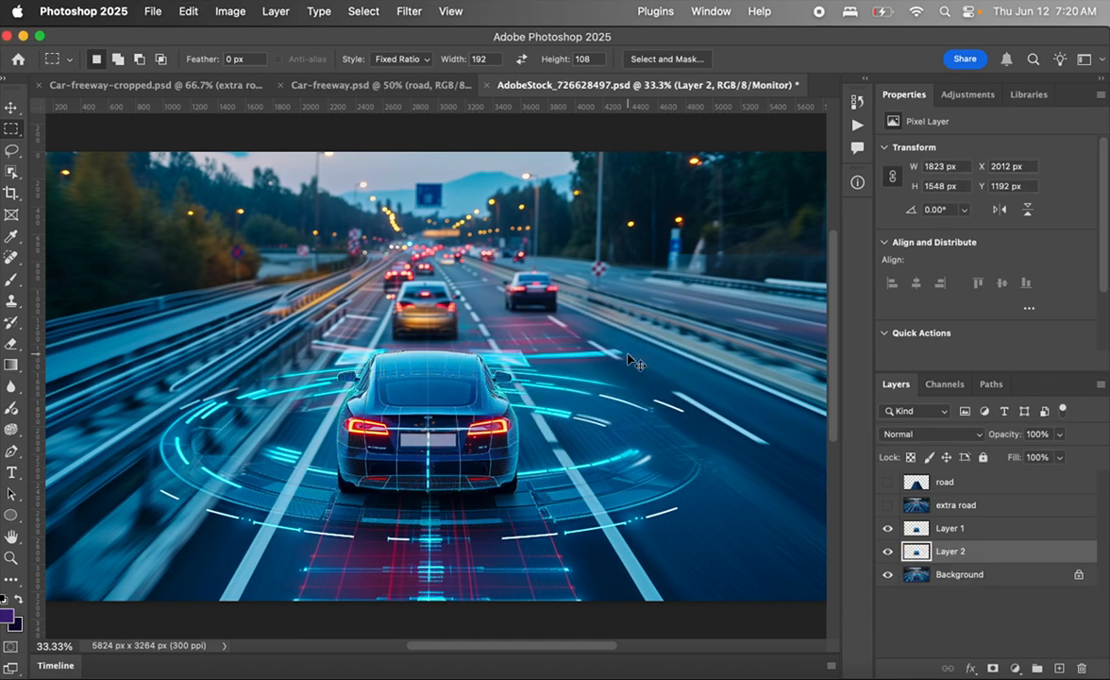
left_click(887, 552, "alt")
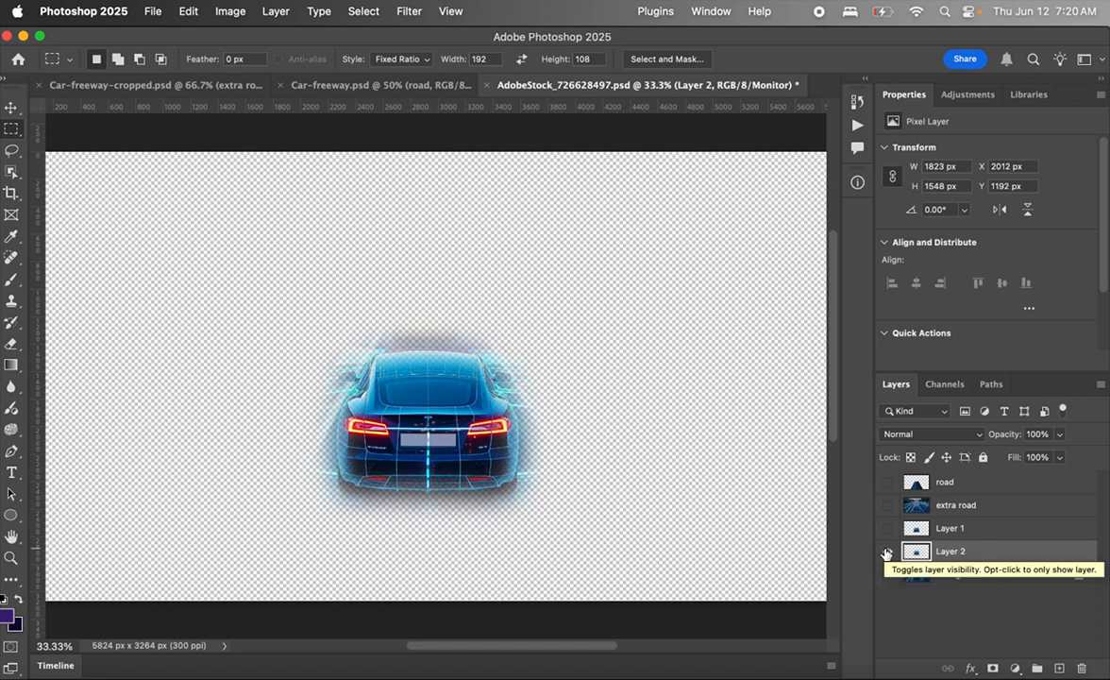
left_click(887, 528)
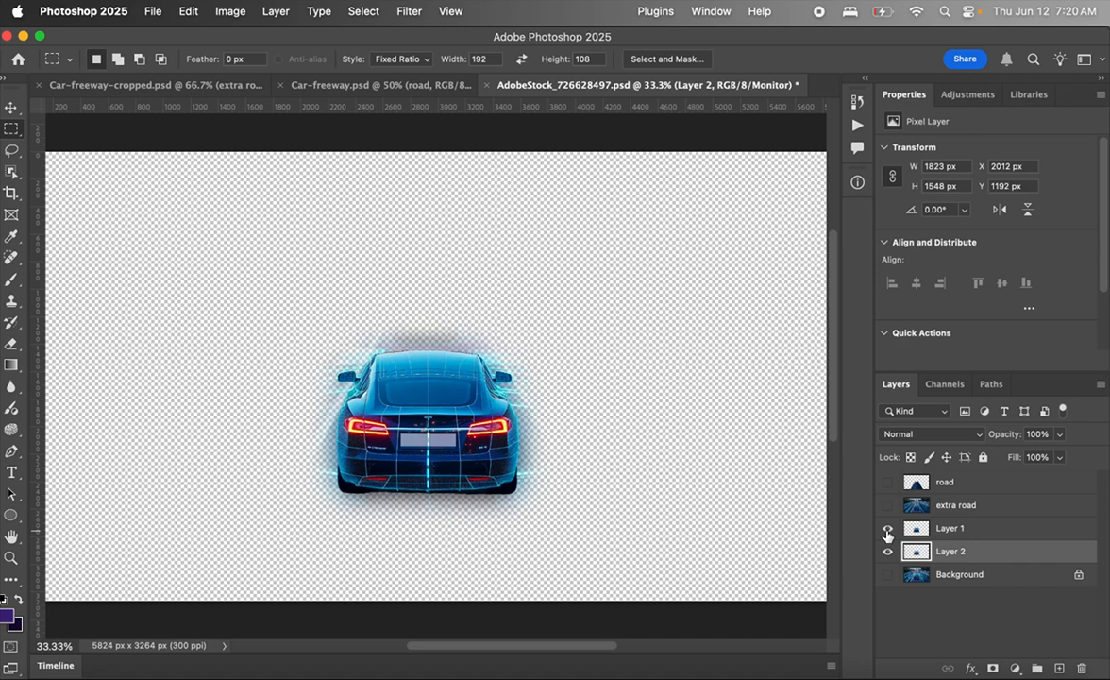
left_click(889, 575)
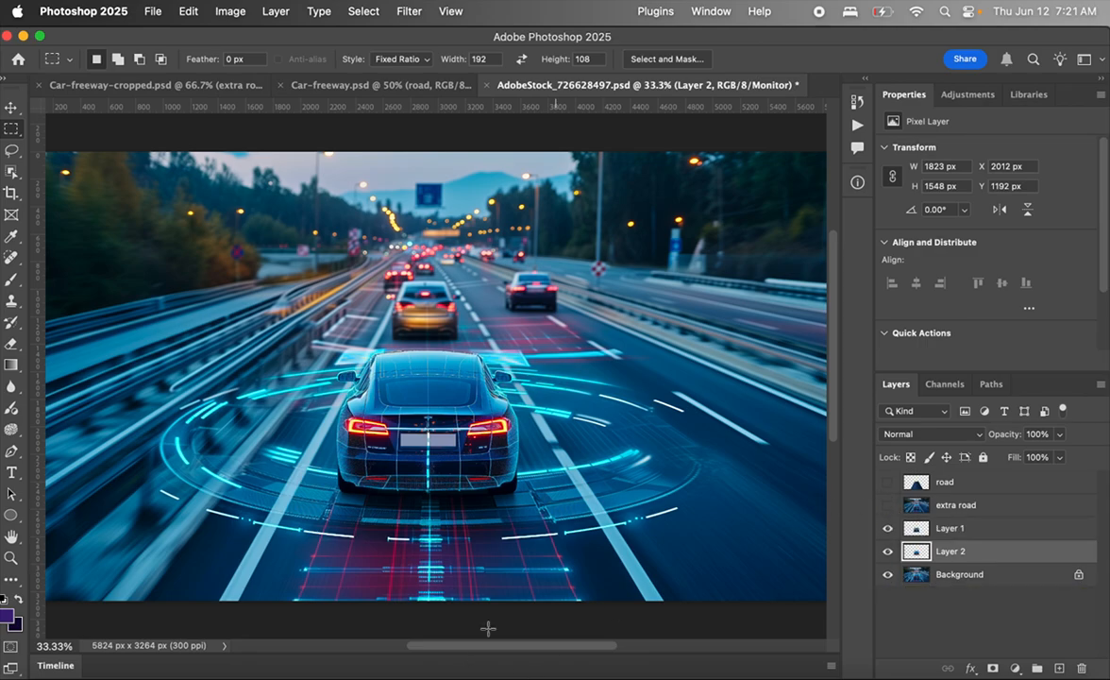
Clone clean road surface over the glowing ring graphics at the lower left of the car on the Background layer
left_click(1001, 579)
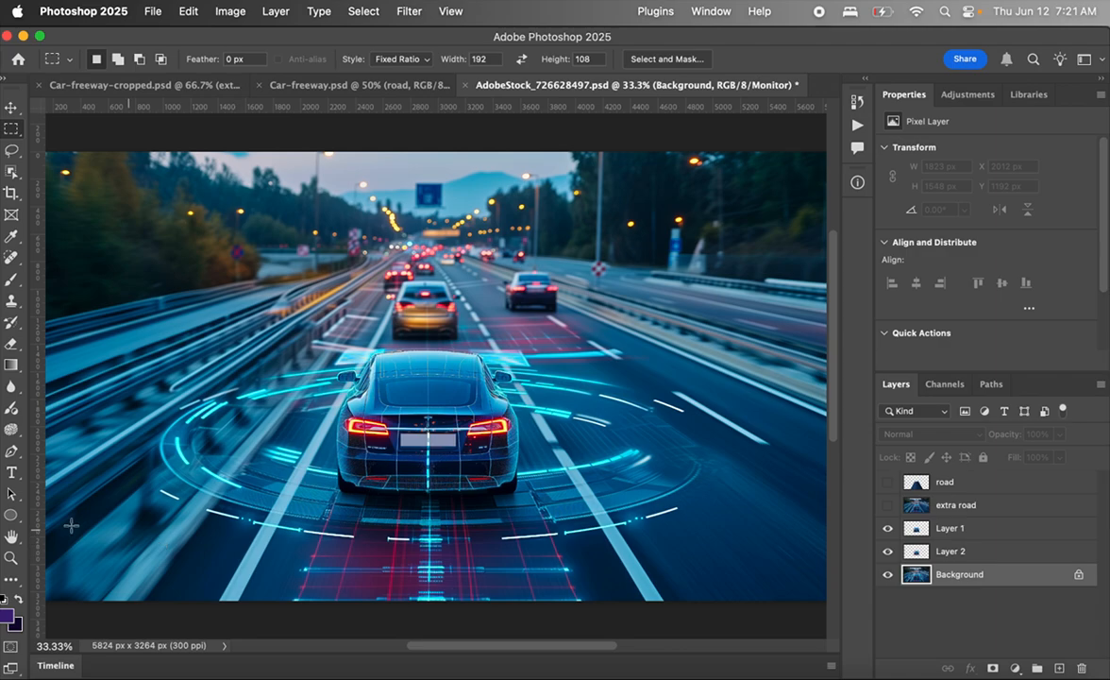
left_click(11, 302)
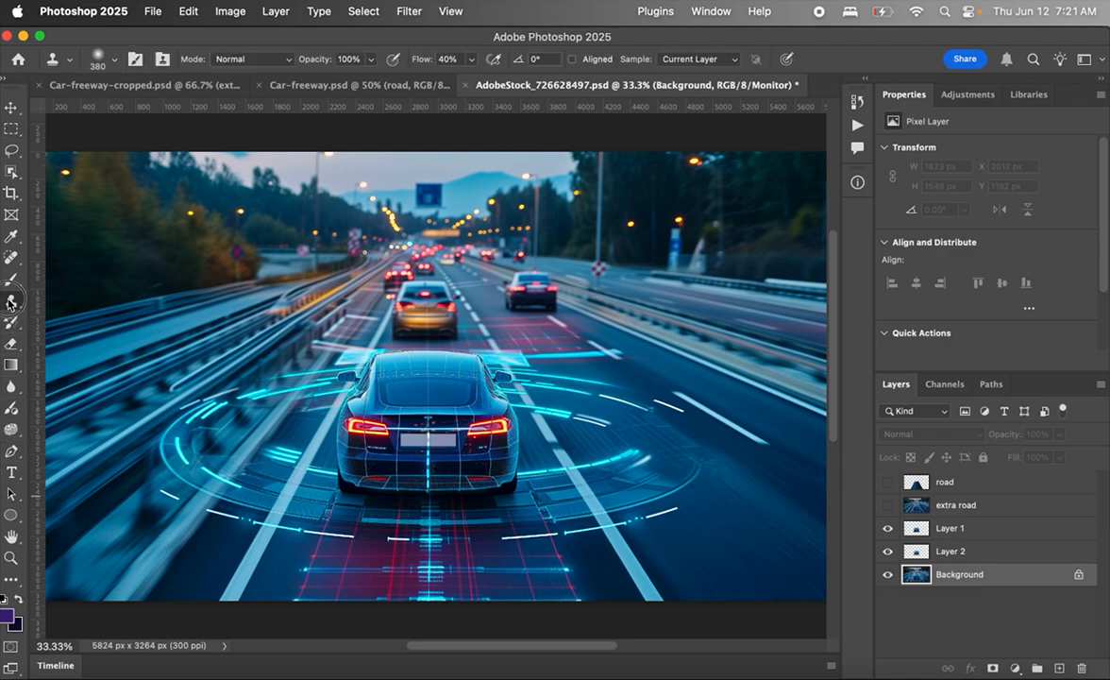
left_click(215, 553, "alt")
left_click(227, 520)
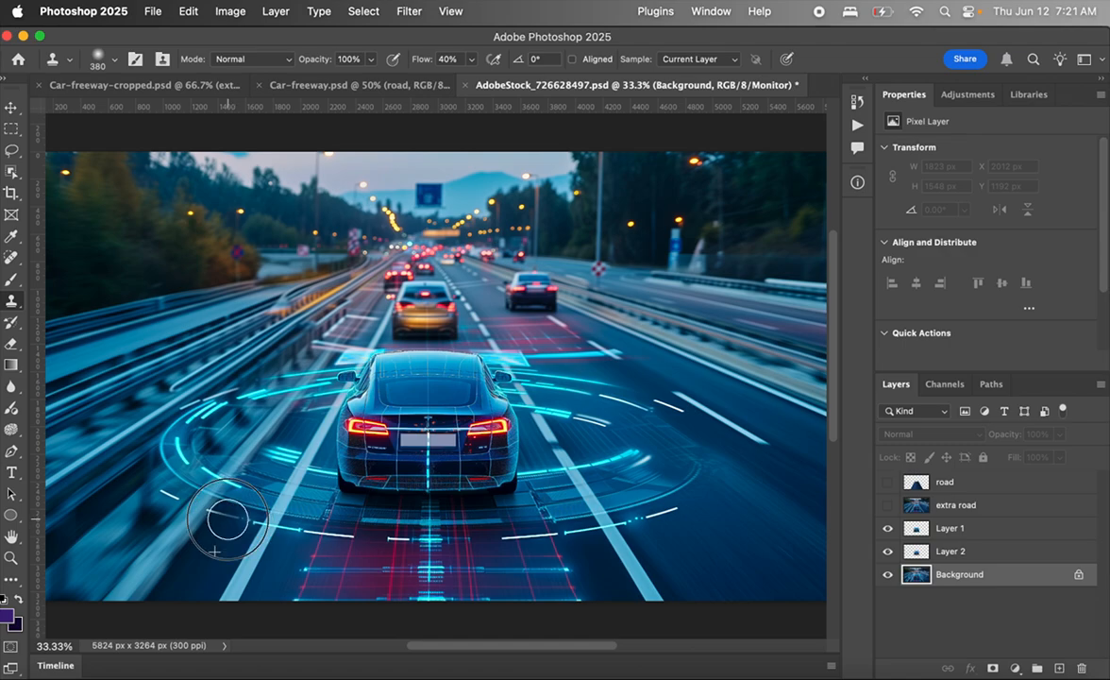
left_click(224, 518)
left_click(247, 524)
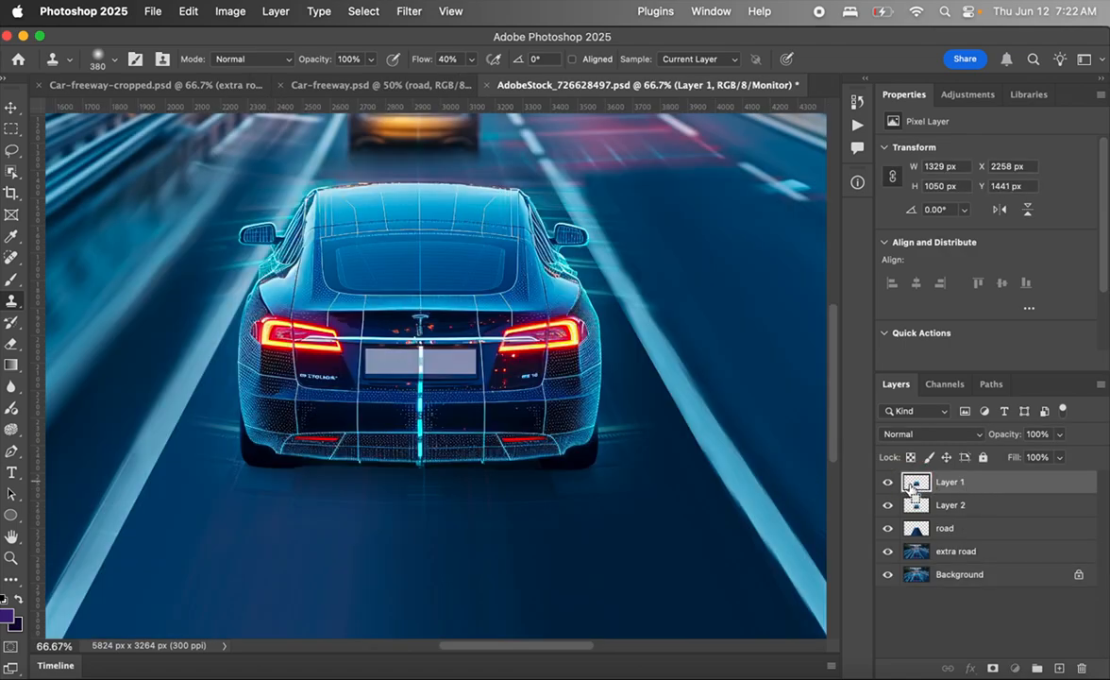
Load Layer 1's car outline as a selection, add a new layer above it, and lock the new layer's transparent pixels
left_click(914, 484, "super")
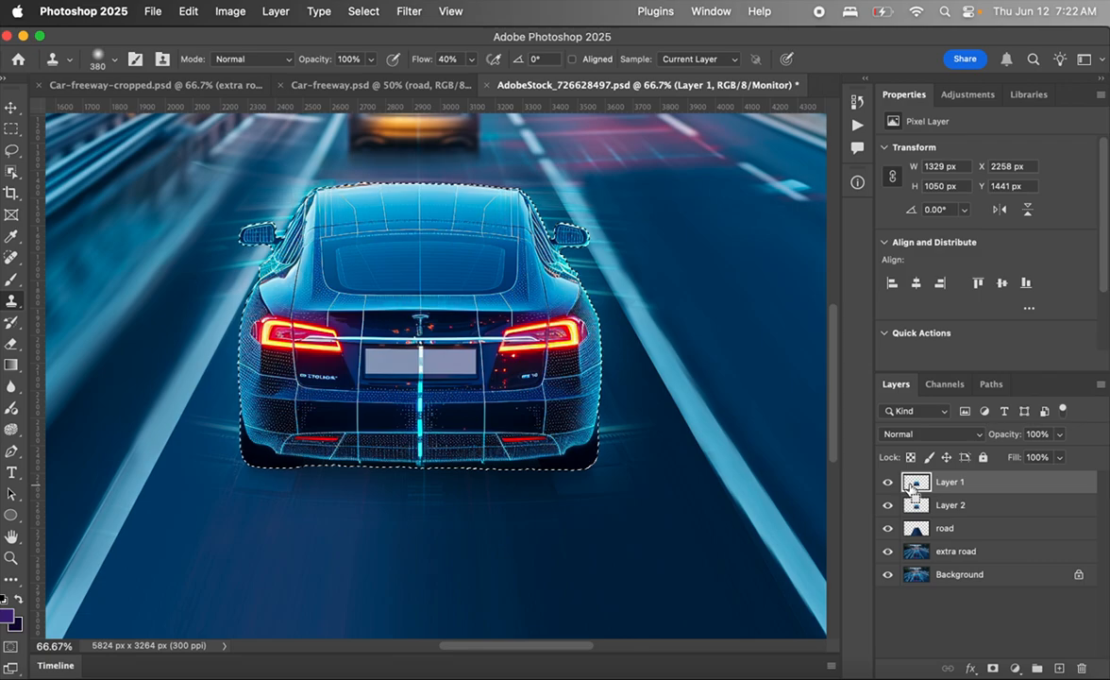
left_click(1061, 668)
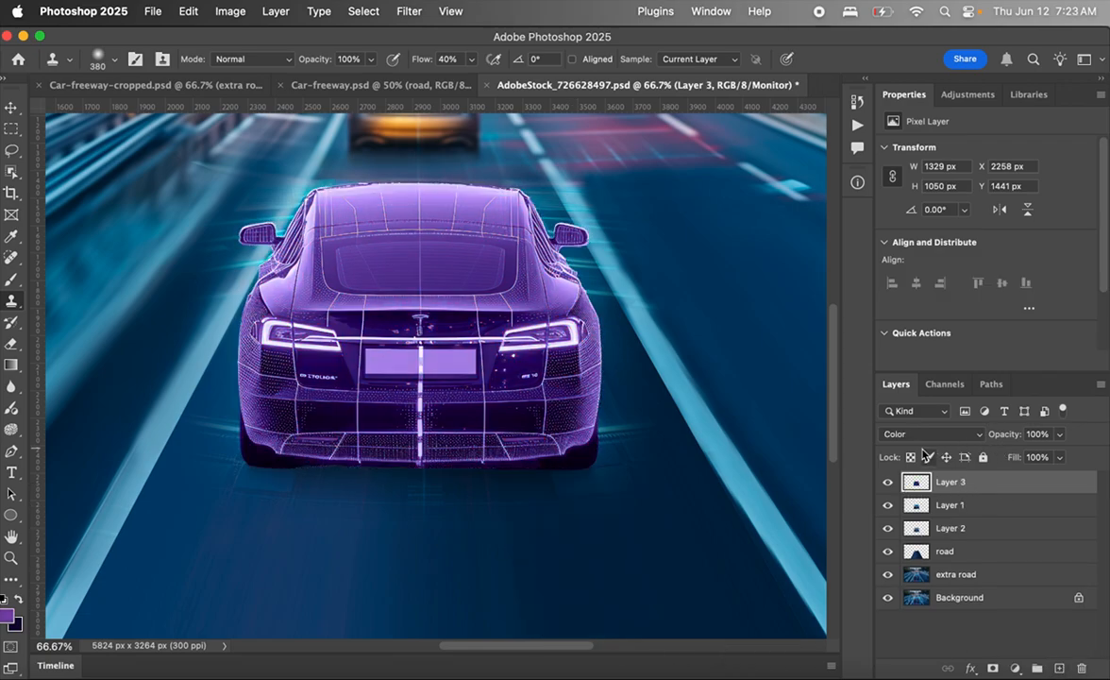
left_click(911, 457)
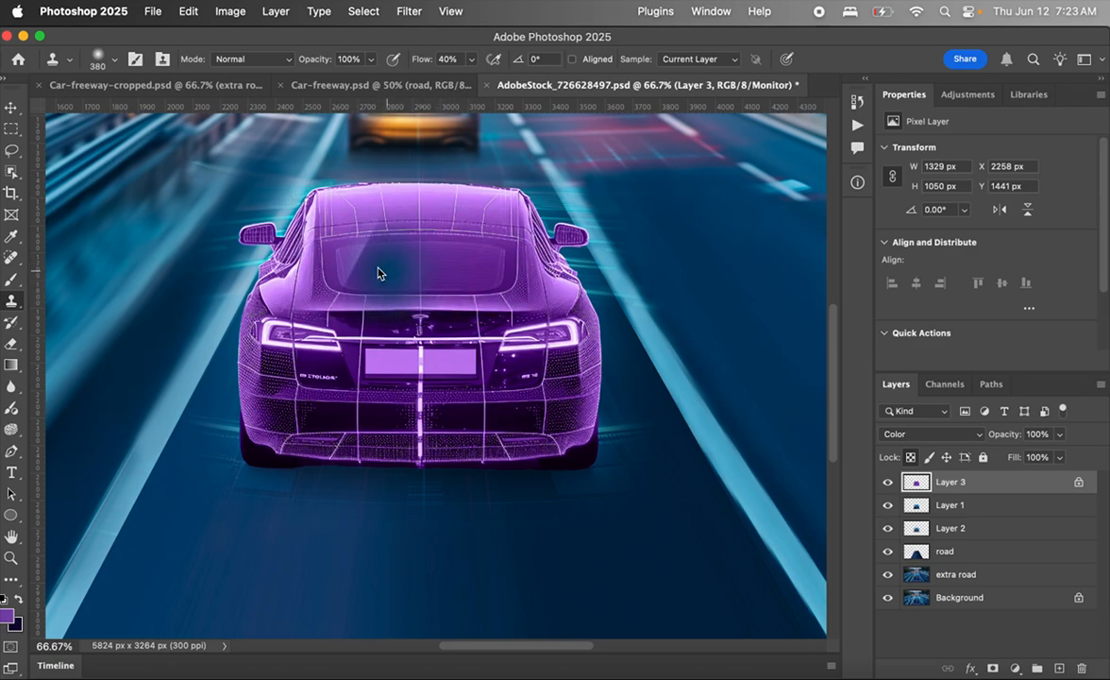
Add a Reveal All layer mask to Layer 3
left_click(279, 11)
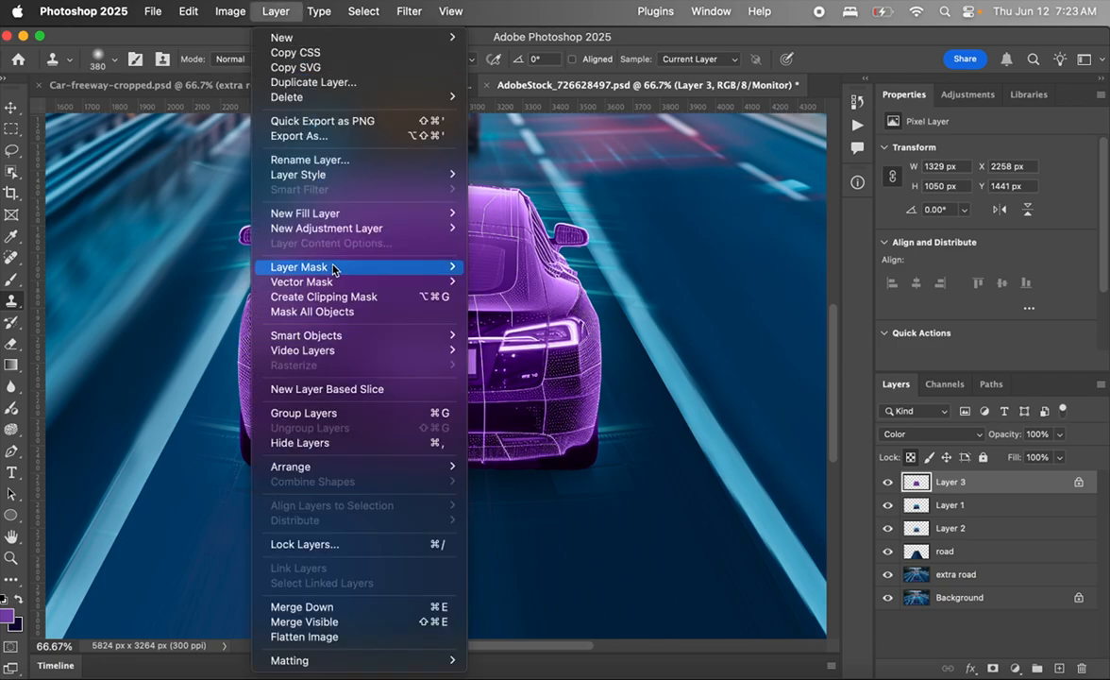
mouse_move(334, 268)
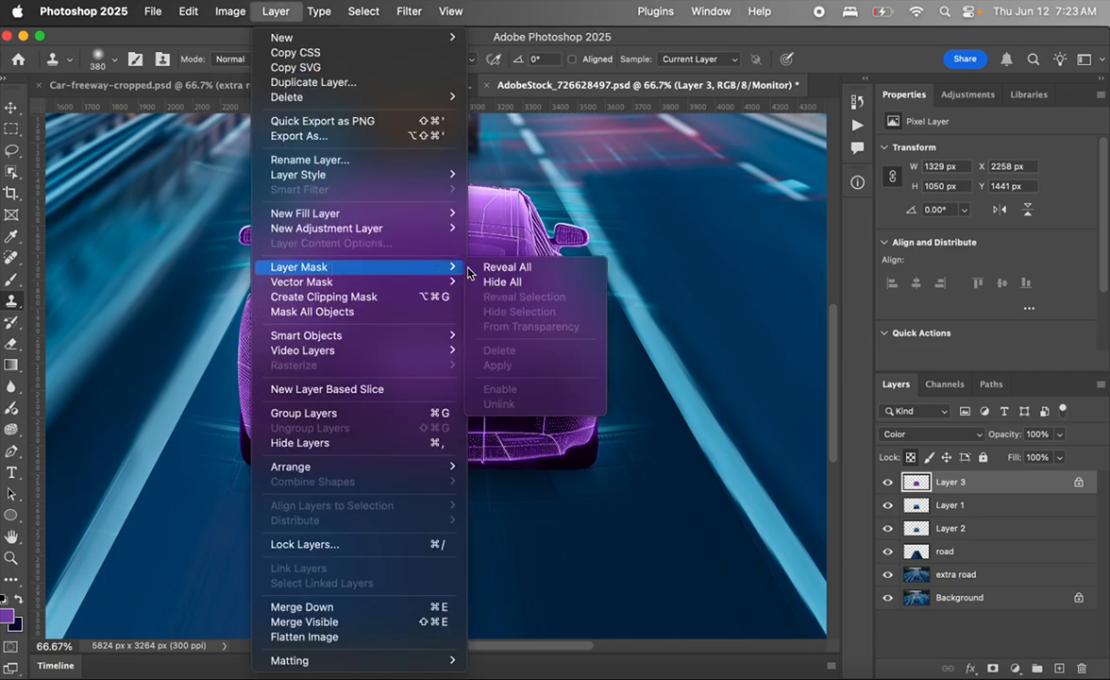
left_click(507, 267)
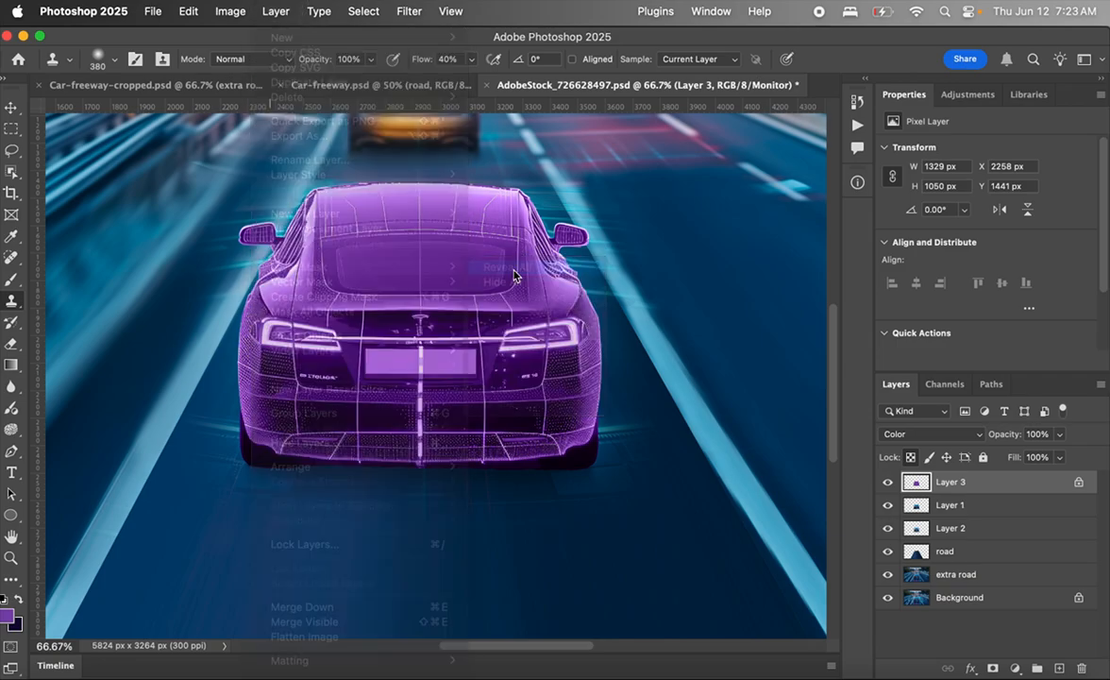
Paint black on Layer 3's mask across the car's rear window using a 111 px brush with 100% hardness
left_click(10, 281)
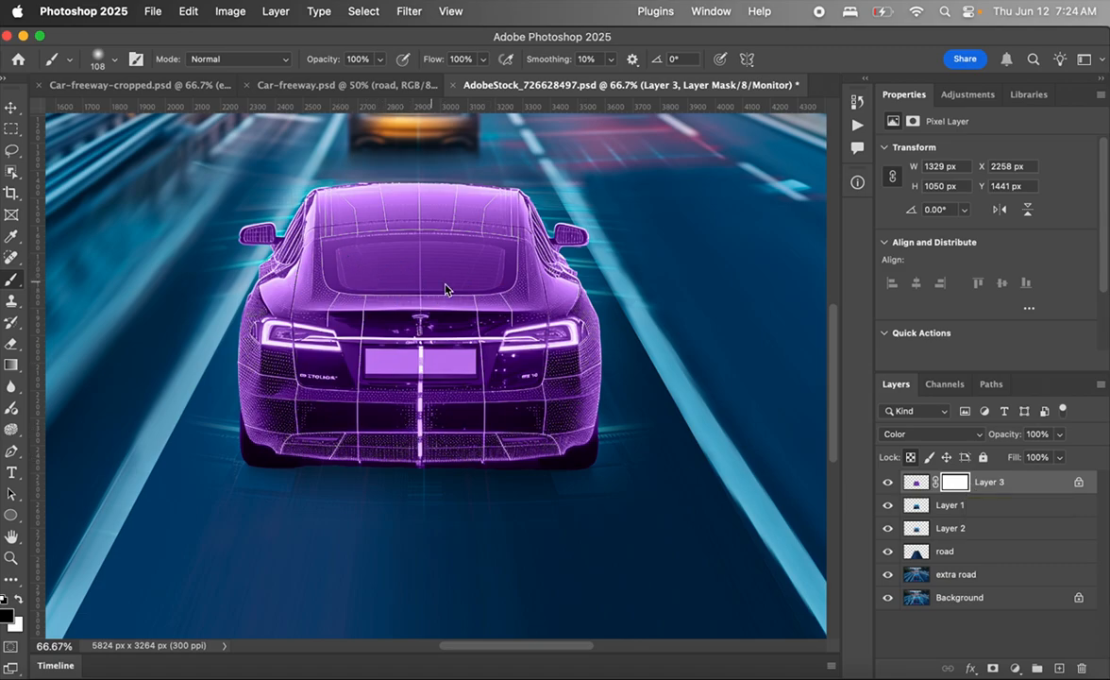
right_click(357, 260)
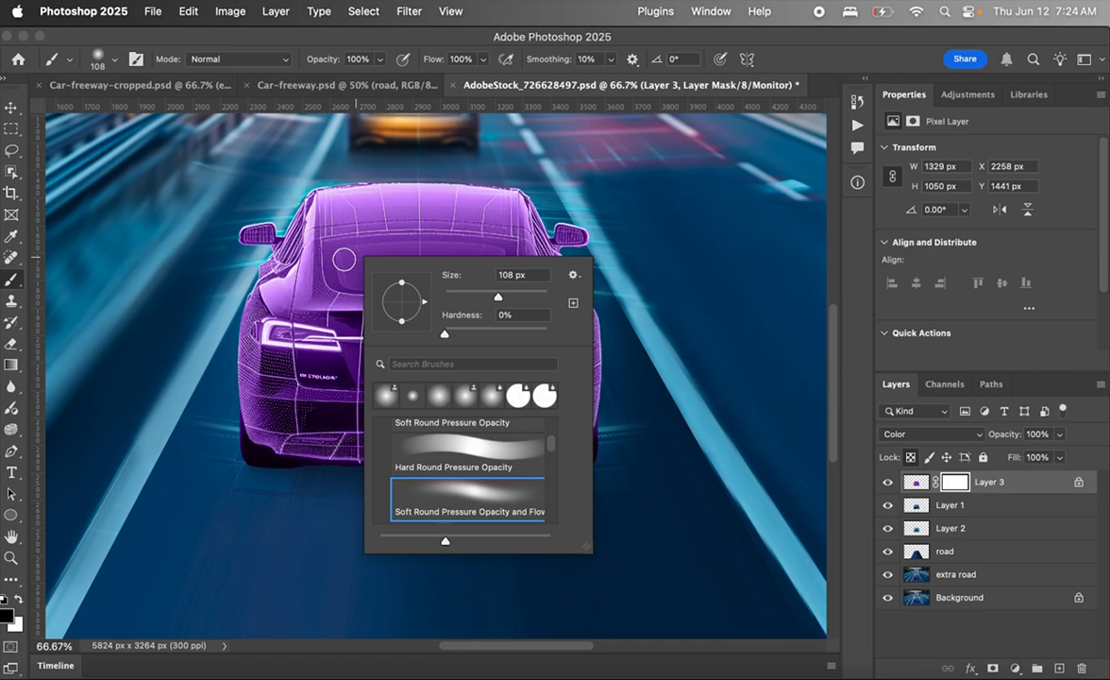
left_click_drag(502, 302, 507, 296)
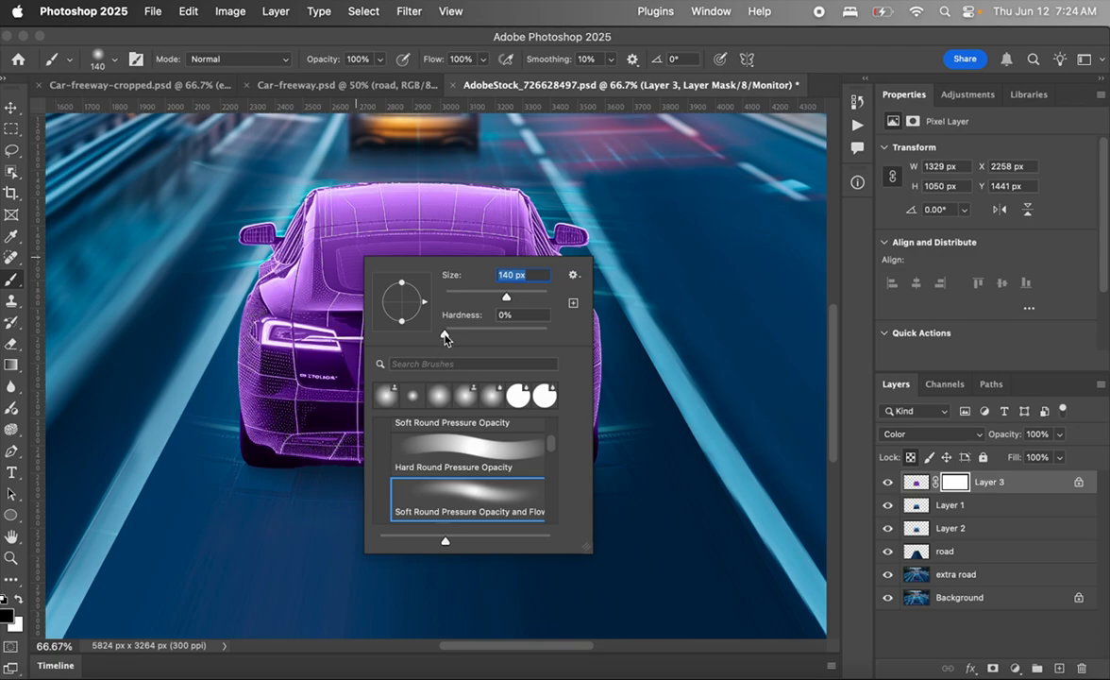
left_click_drag(446, 335, 565, 355)
left_click(518, 319)
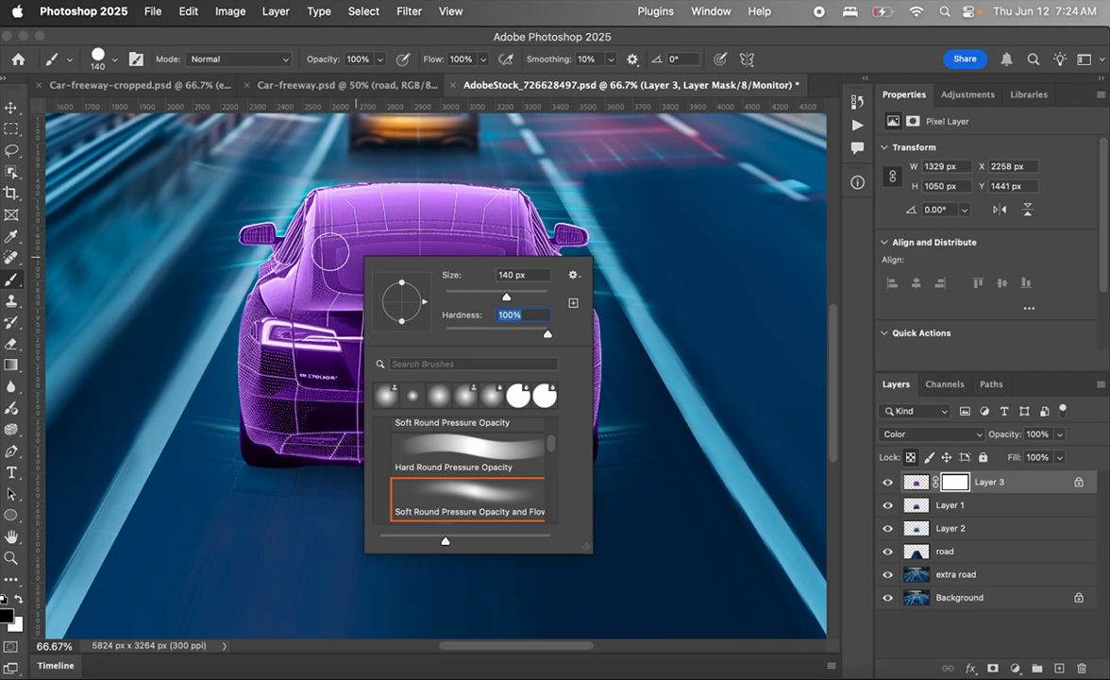
left_click_drag(507, 296, 499, 297)
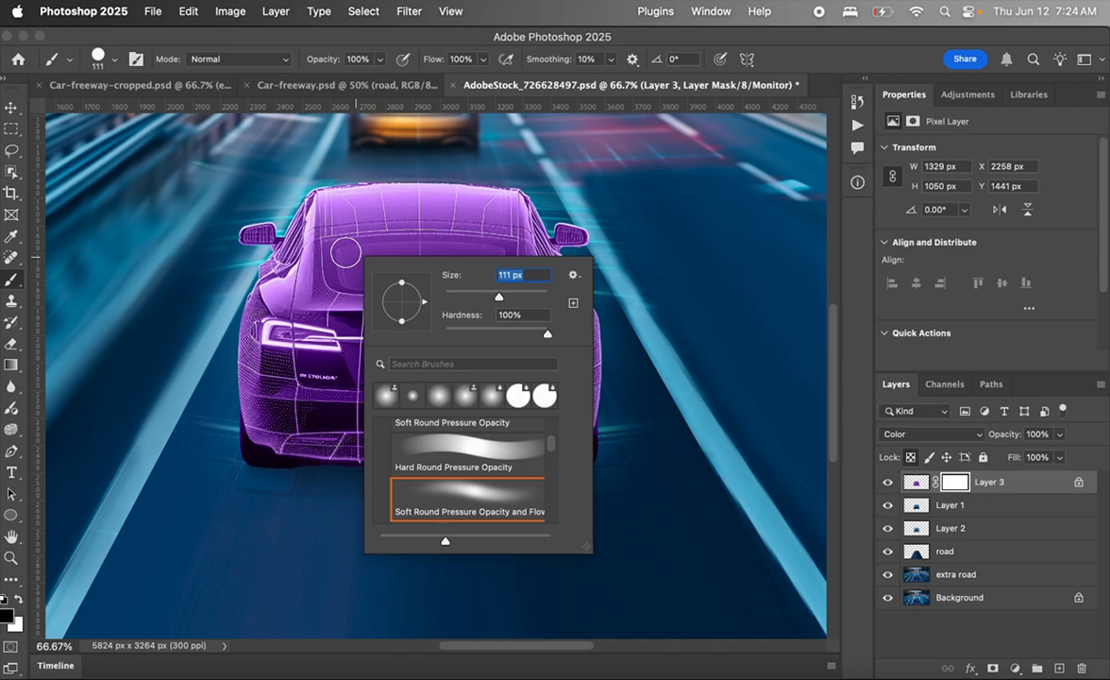
left_click(346, 249)
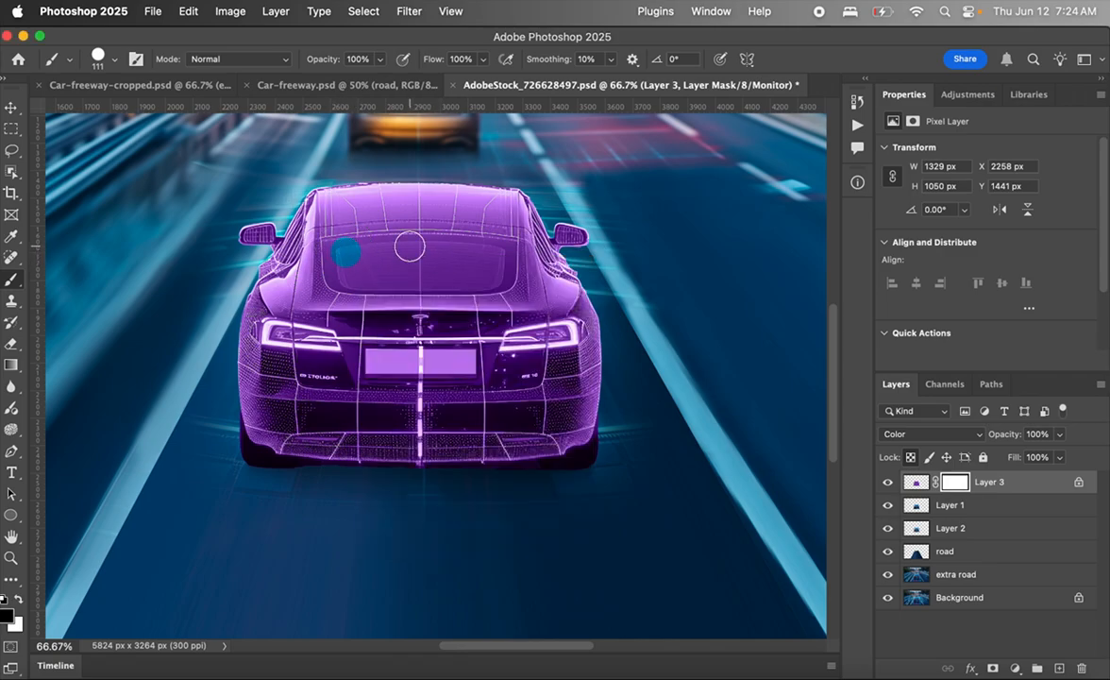
left_click_drag(342, 252, 411, 247)
left_click(464, 247, "shift")
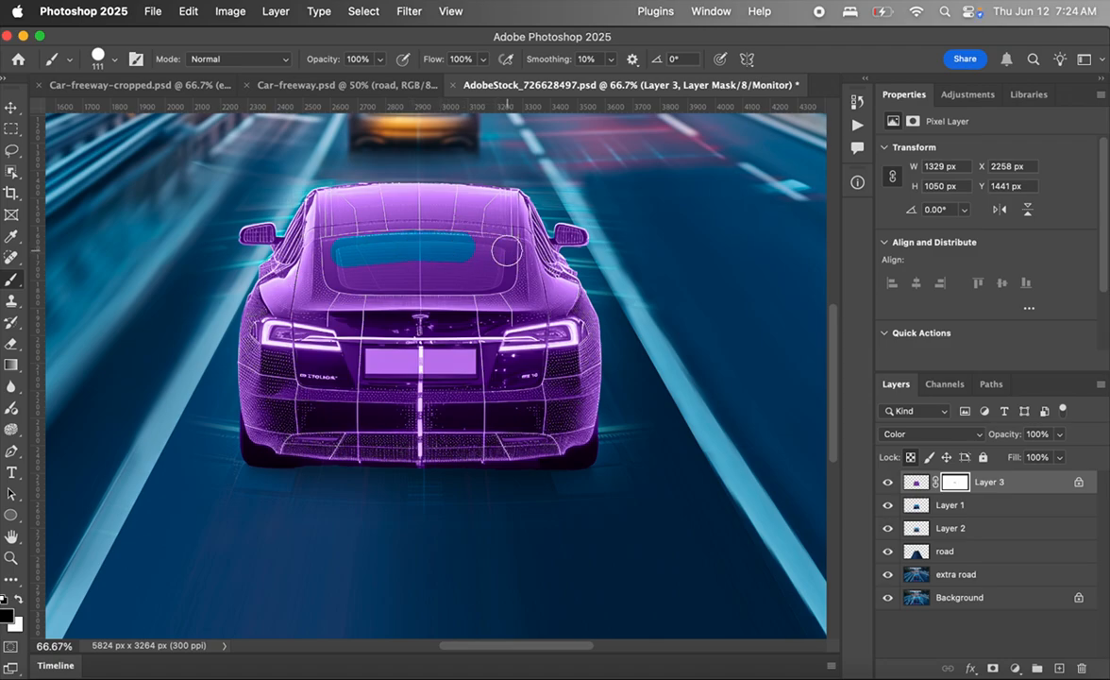
left_click(506, 250, "shift")
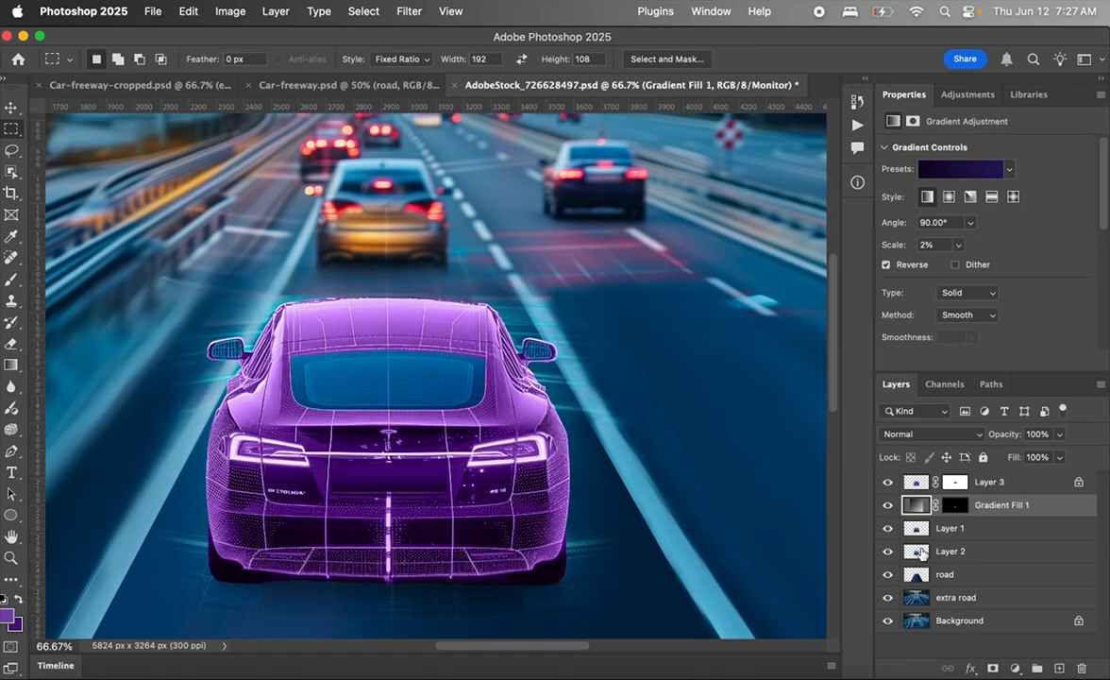
Inspect Layer 2 on its own, add a mask, and paint out the glow around the car with a 194 px black brush at 59% opacity
left_click(922, 554)
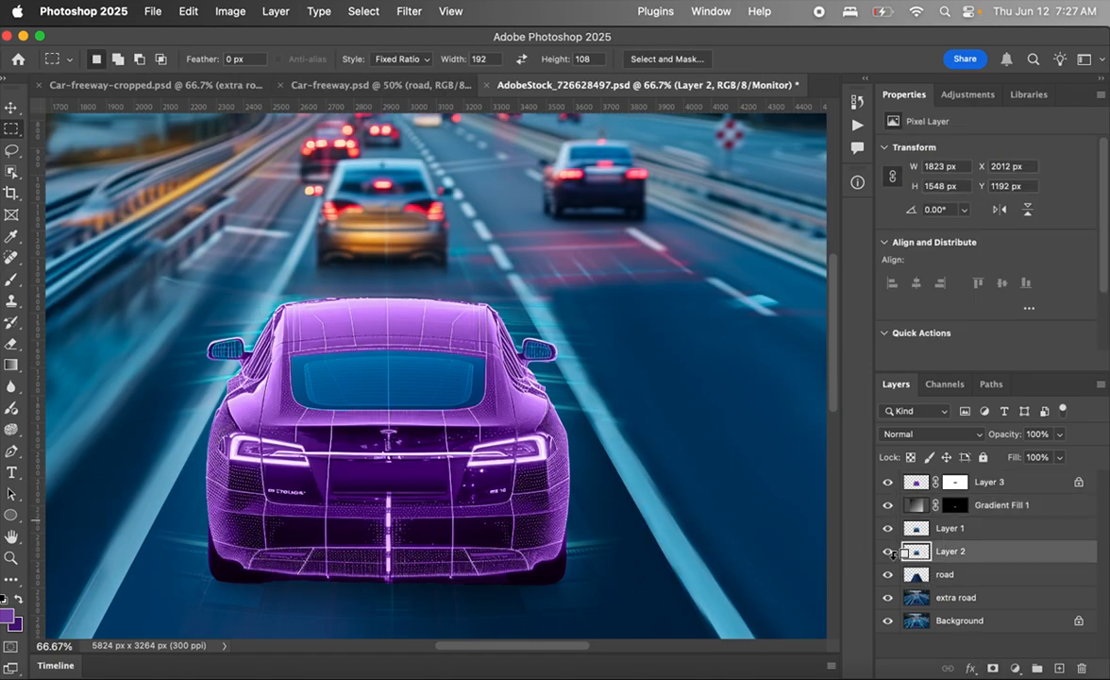
left_click(885, 553, "alt")
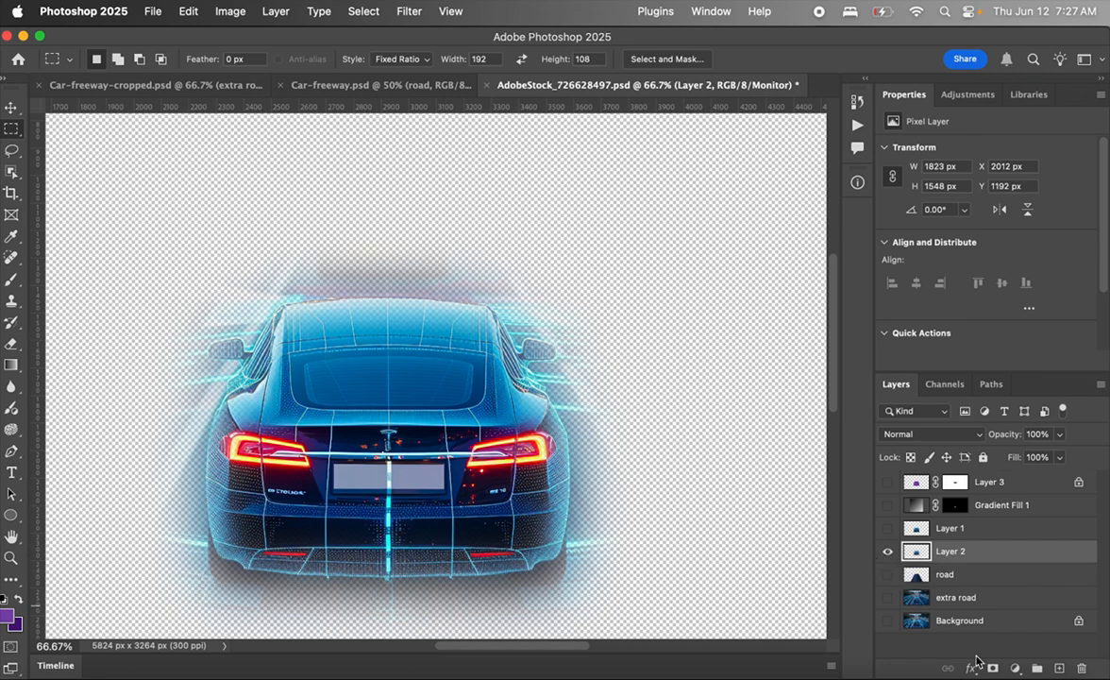
left_click(887, 553, "alt")
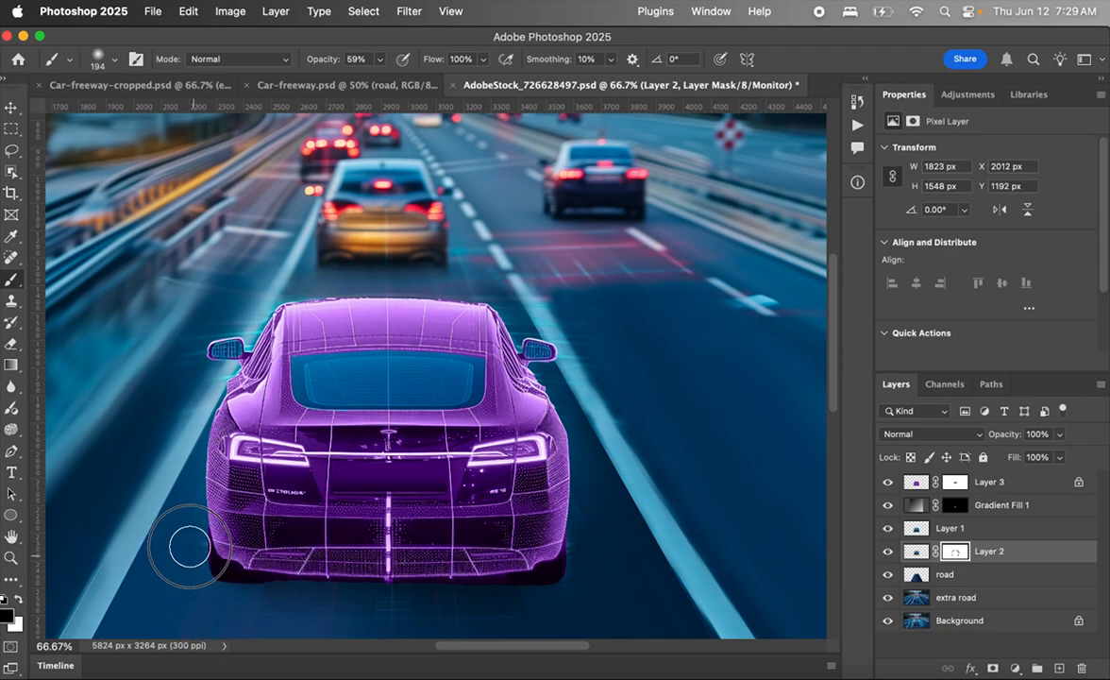
scroll(540, 580, "down", 2)
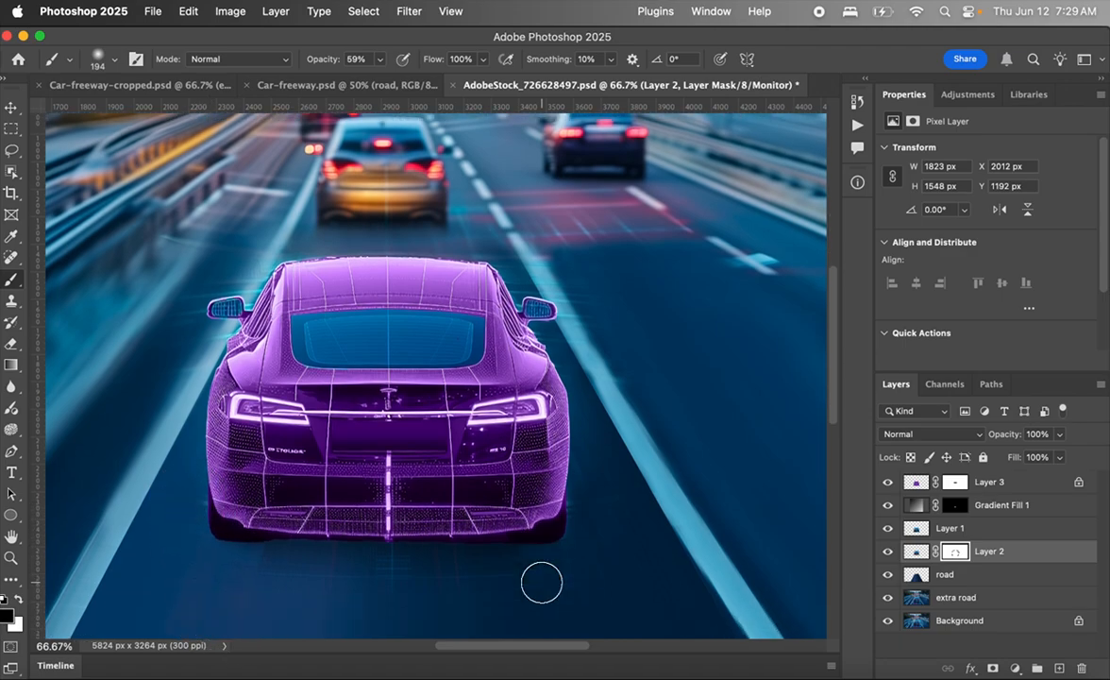
Add a layer above the road layer and paint a straight black shadow beneath the car with the 194 px brush at 59% opacity
left_click(927, 571)
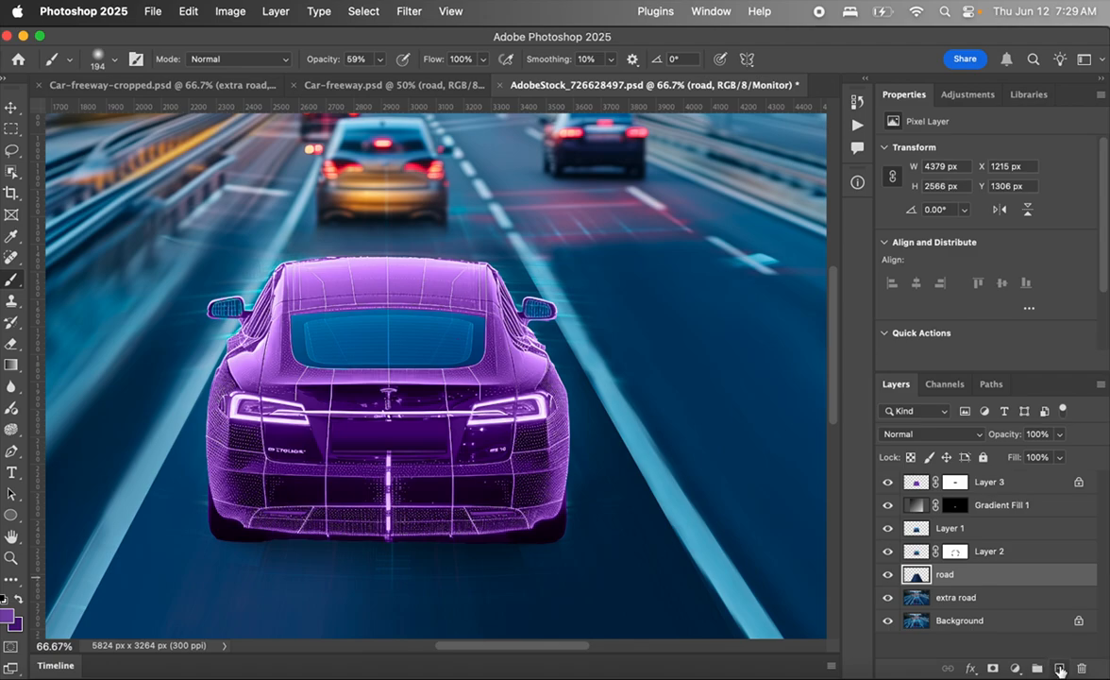
left_click(1060, 669)
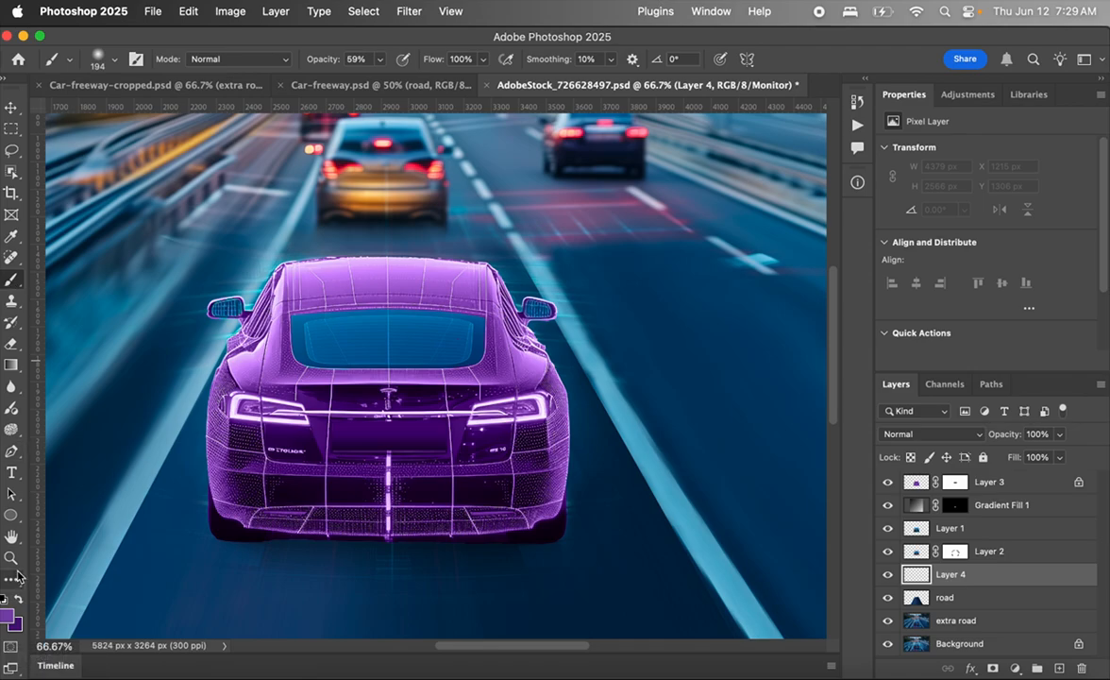
left_click(6, 600)
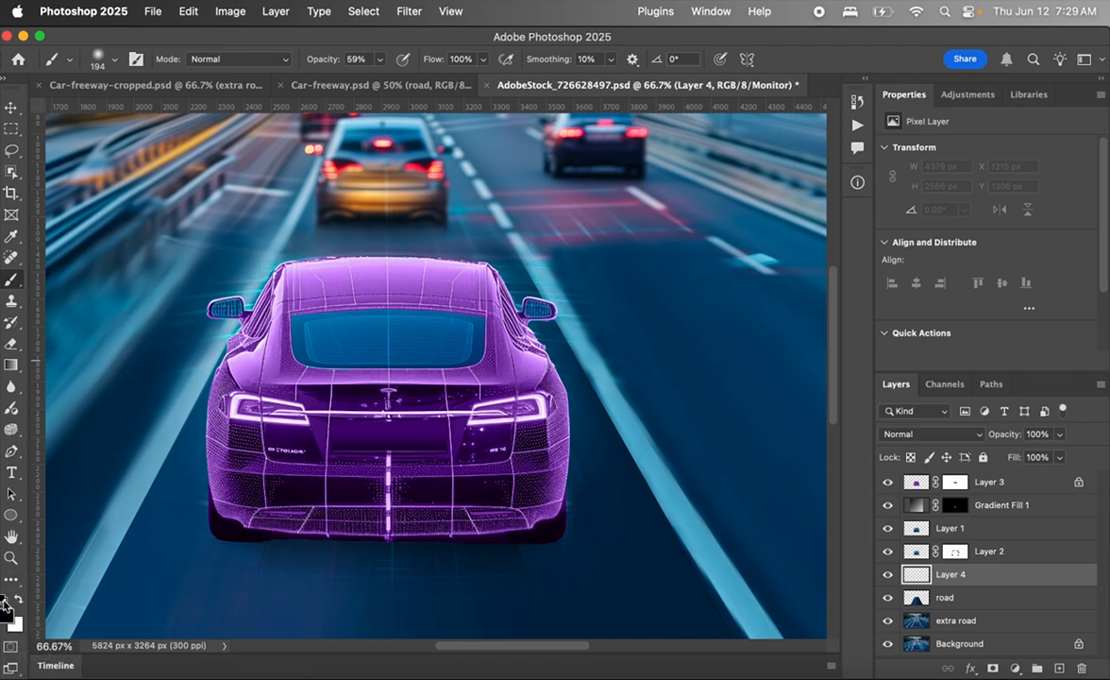
left_click(233, 538)
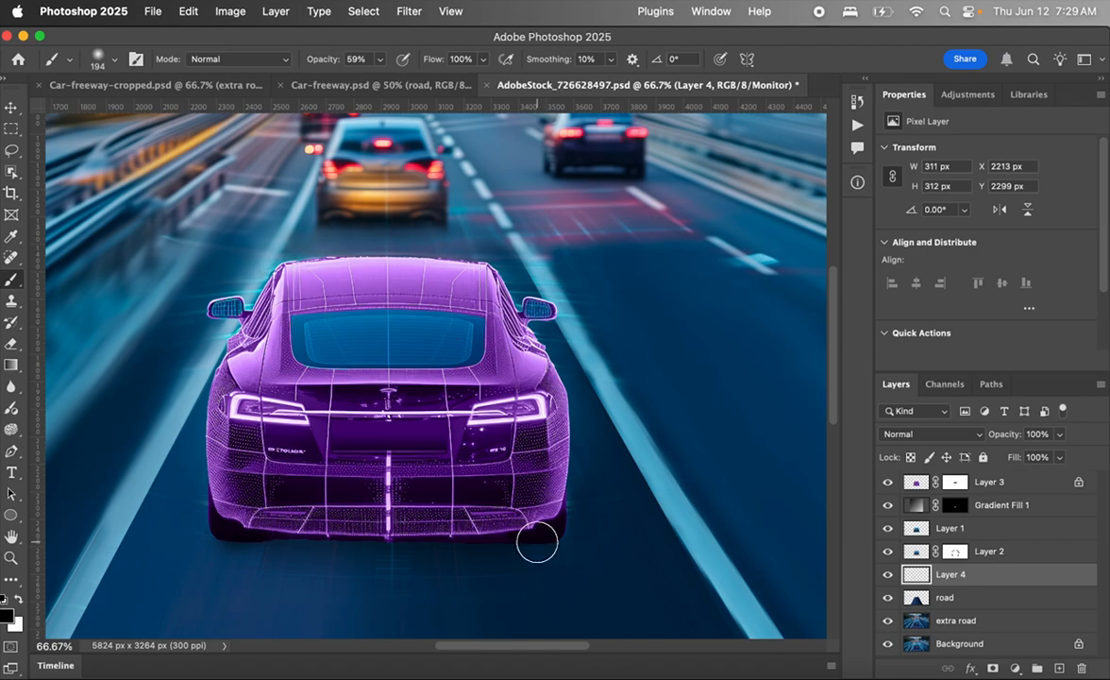
left_click(534, 541, "shift")
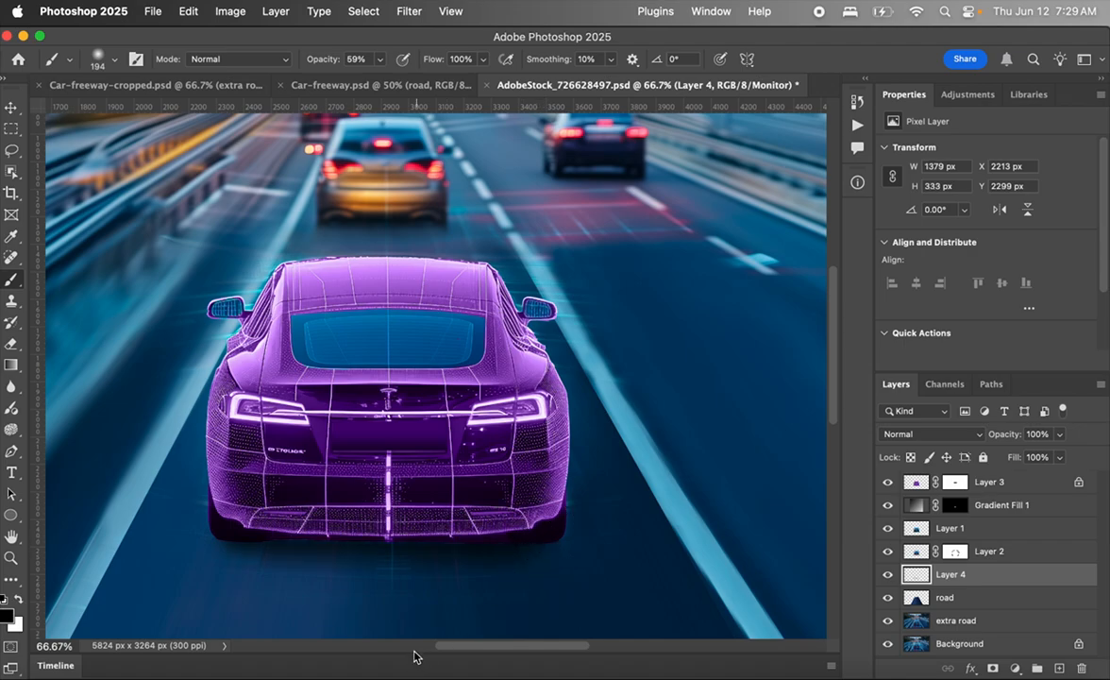
left_click(537, 542)
Make Layer 2 active, switch to Illustrator to copy the purple ring graphic, and return to Photoshop
left_click(956, 551)
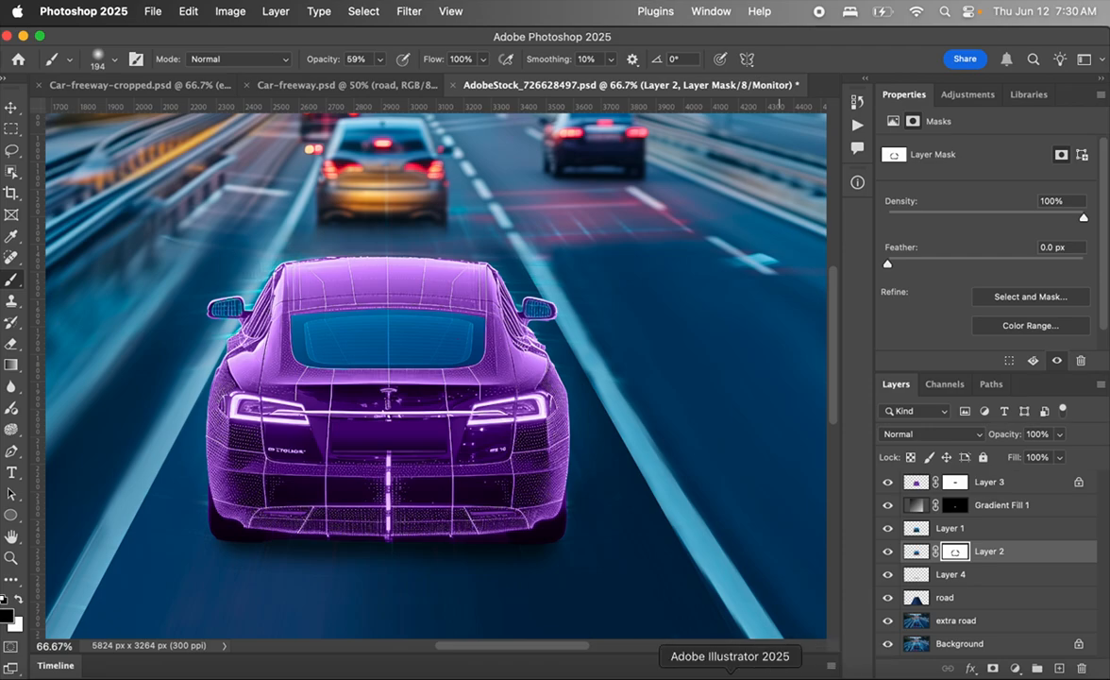
left_click(730, 672)
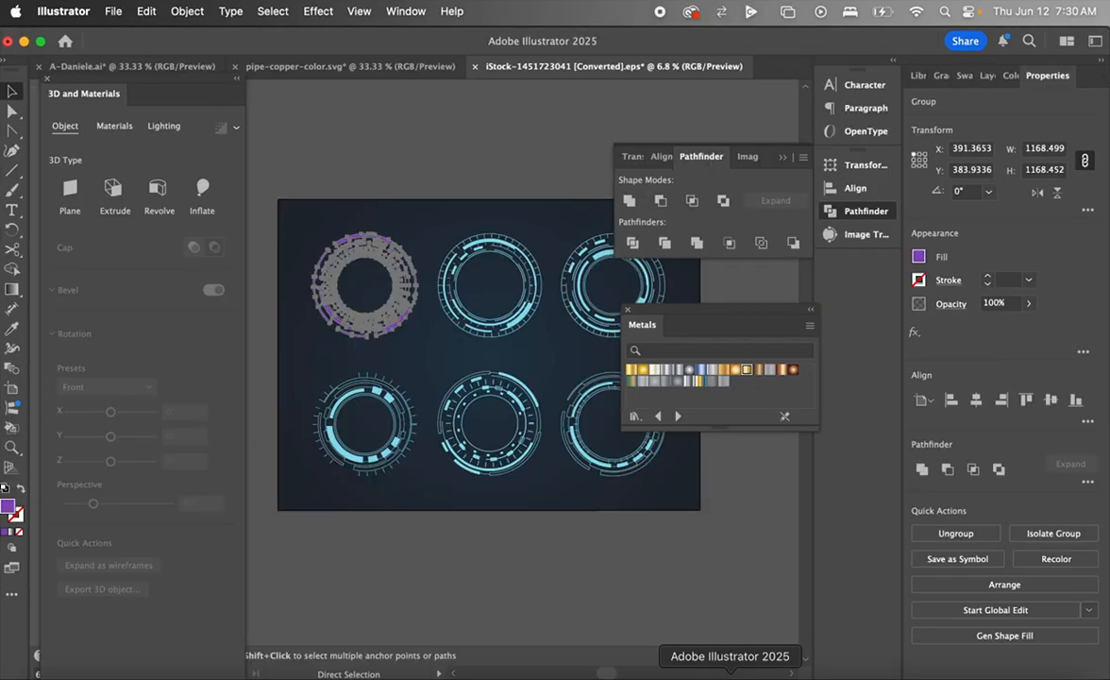
left_click(409, 300)
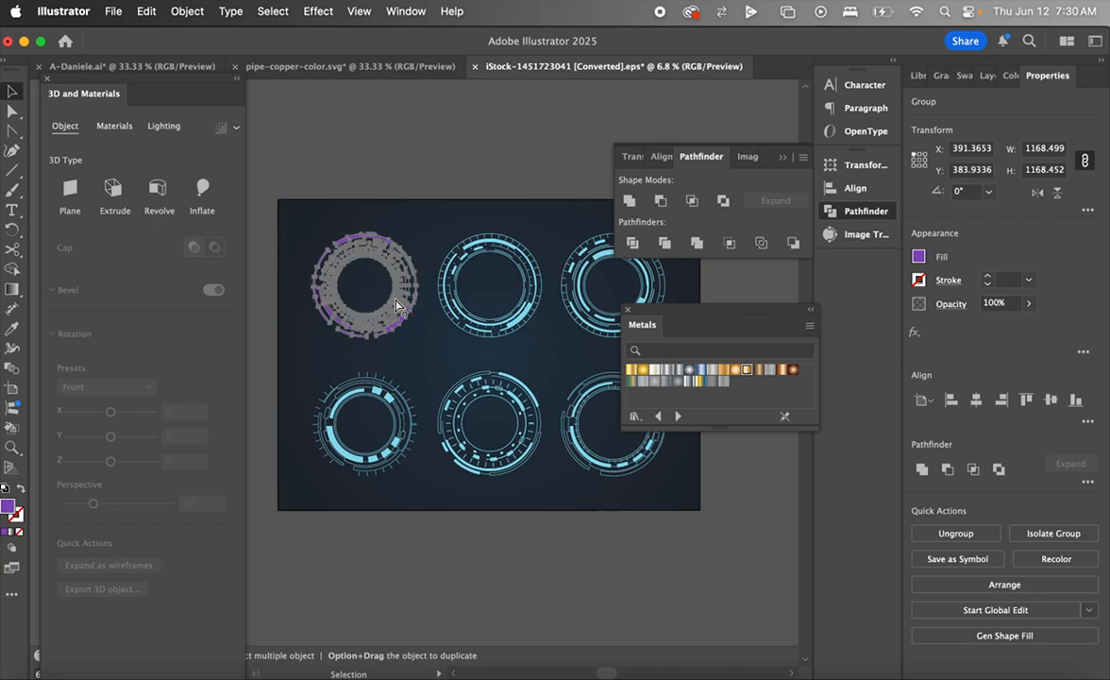
key("a")
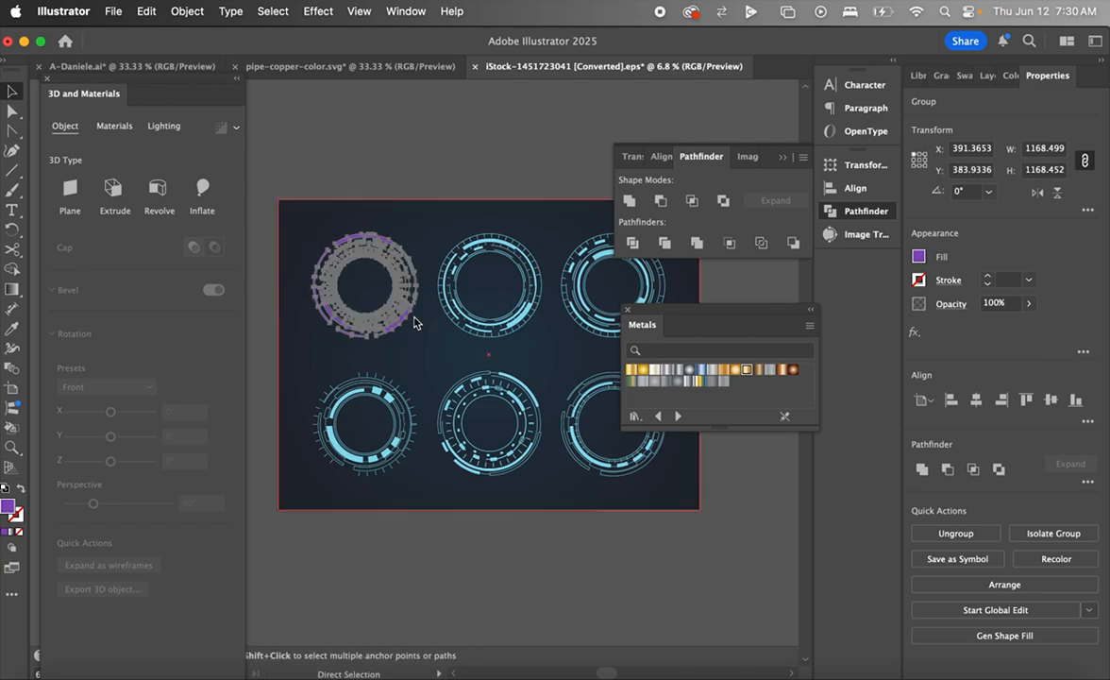
key("super+Tab")
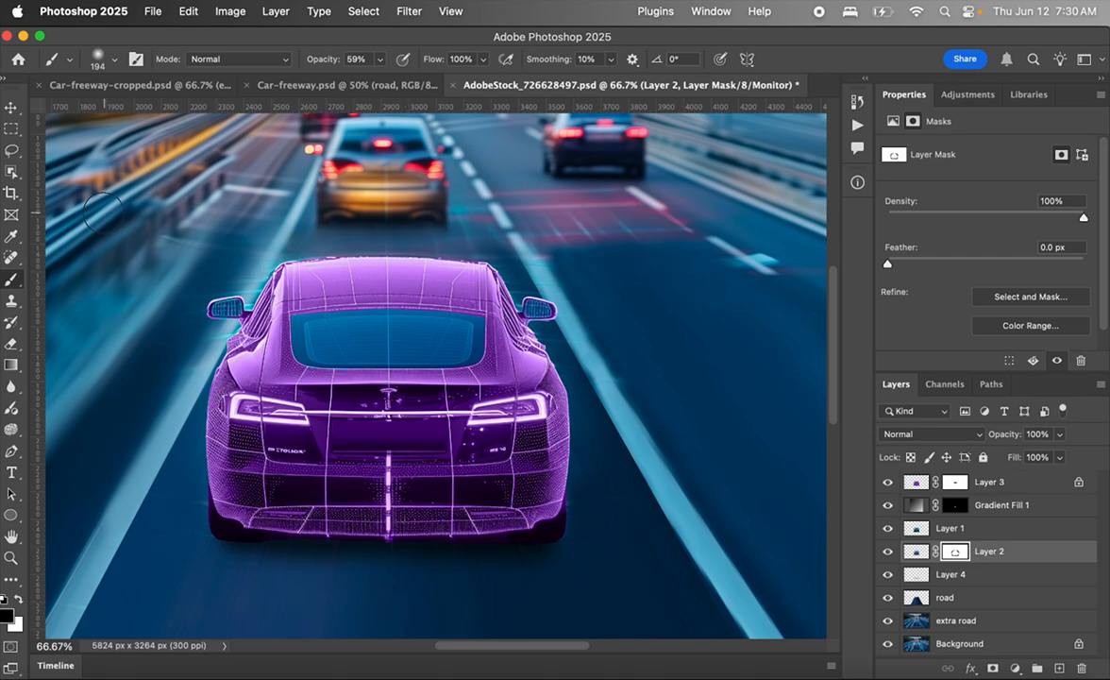
Paste the purple ring graphic as a Smart Object above Layer 2 and accept its default placement
left_click(11, 128)
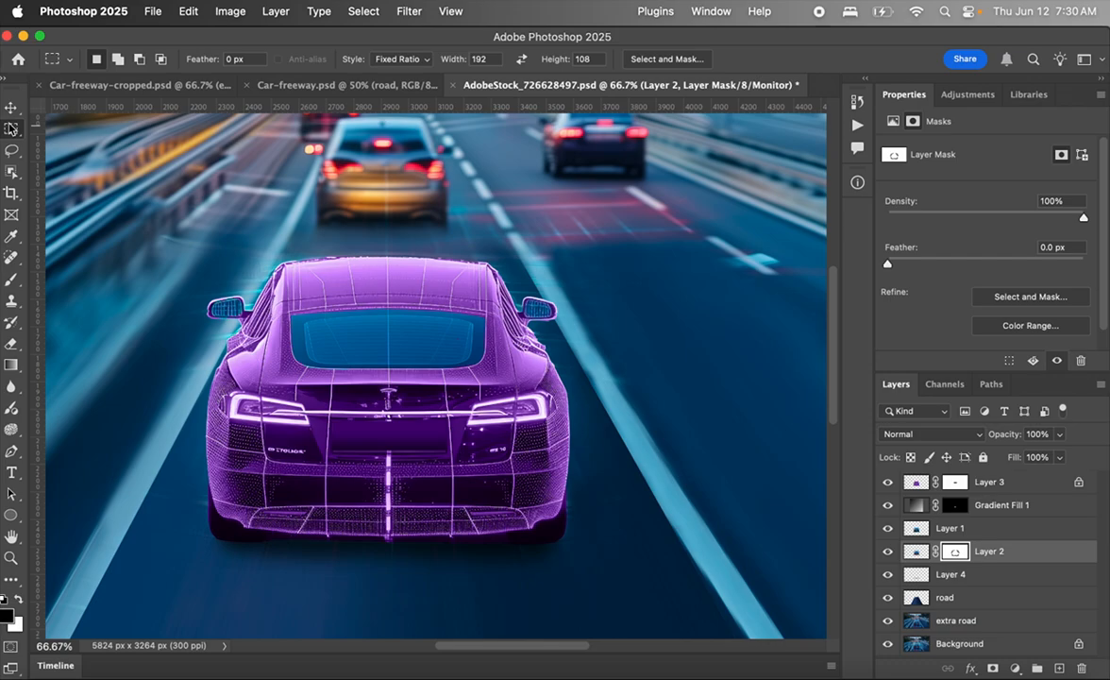
key("super+v")
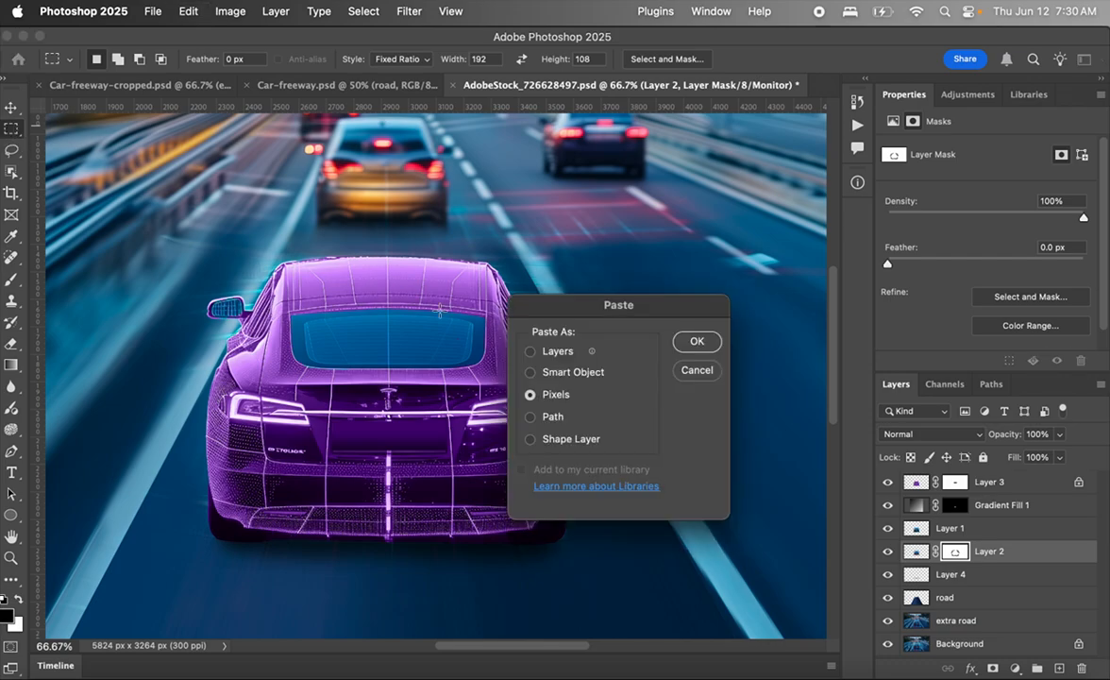
left_click(530, 373)
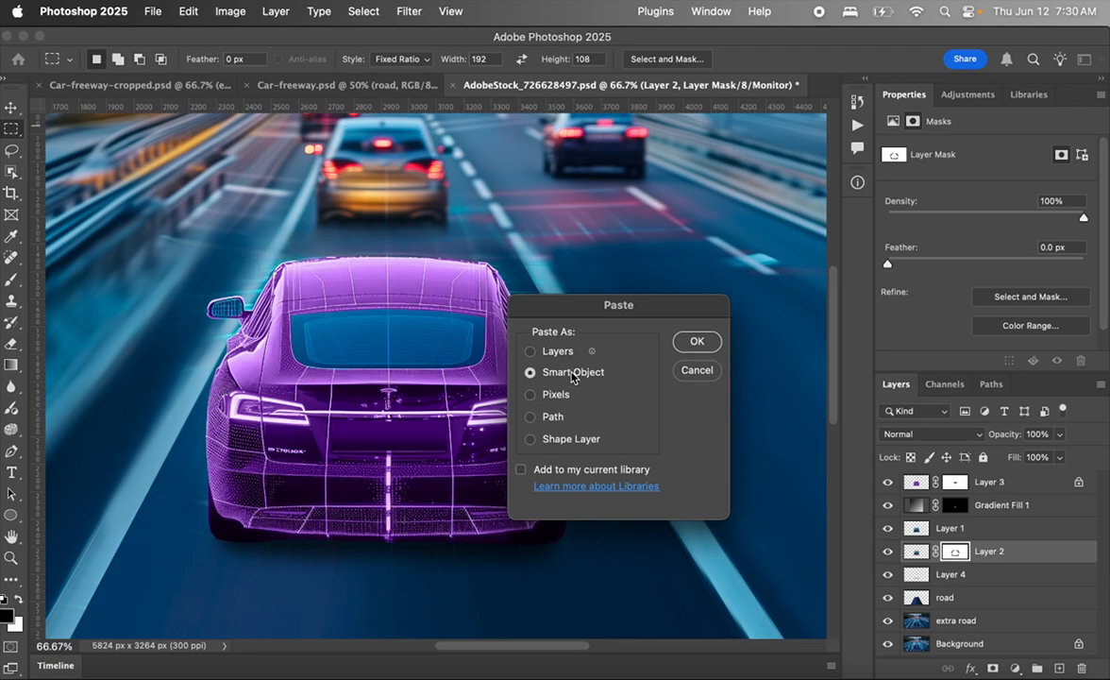
left_click(697, 342)
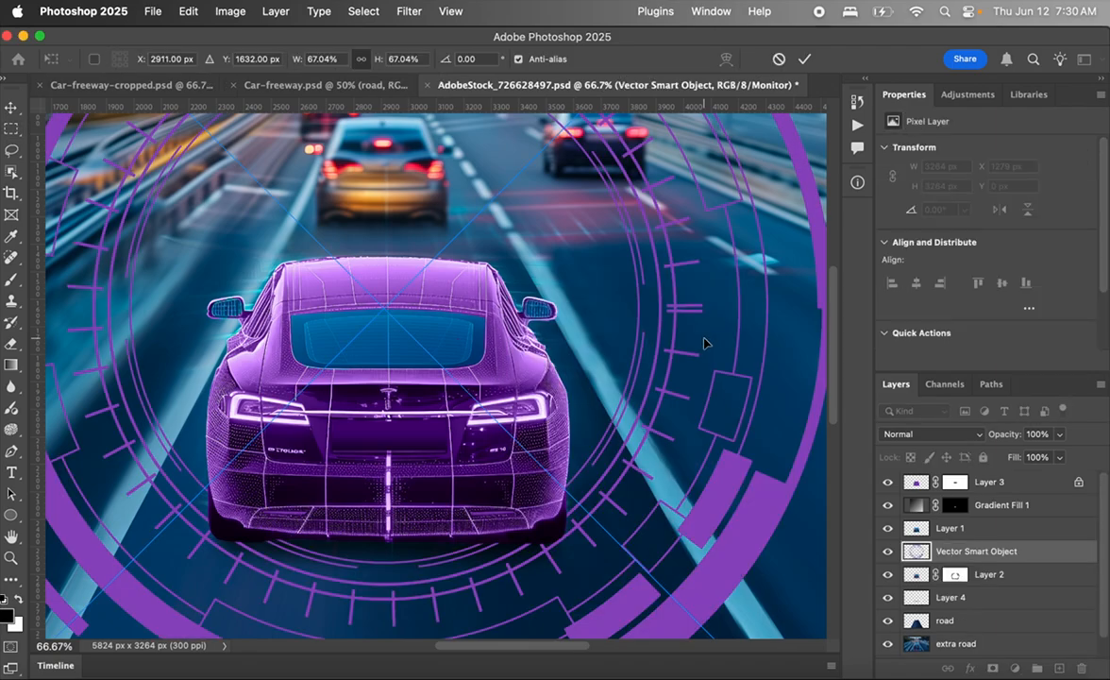
key("super+minus")
key("super+minus")
key("super+minus")
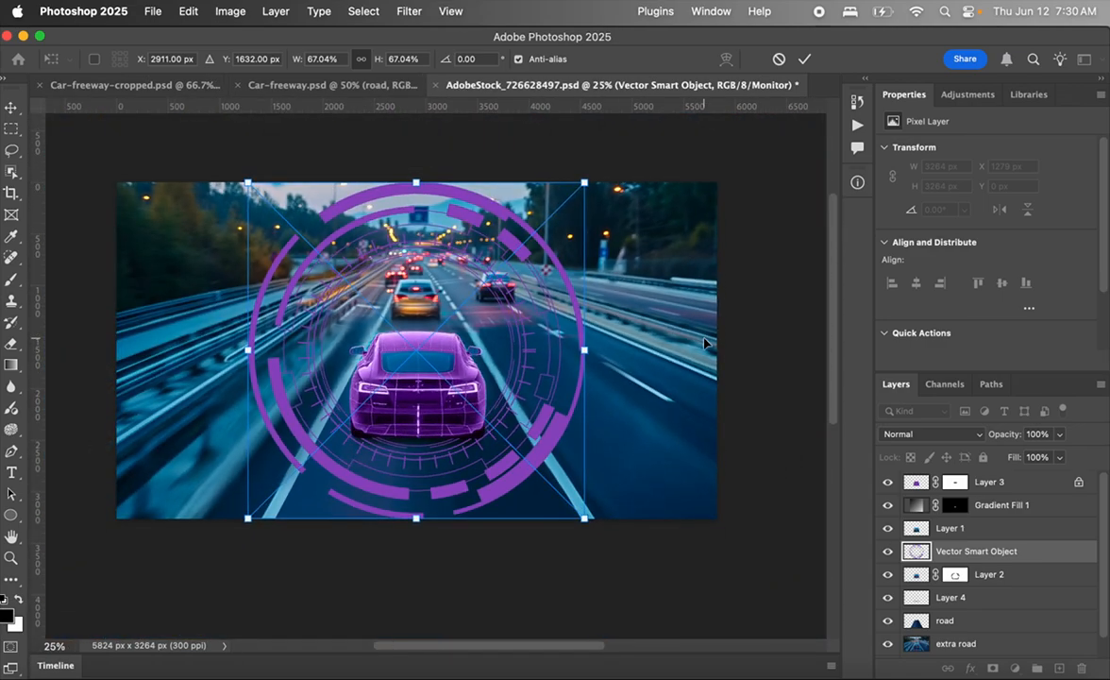
key("Return")
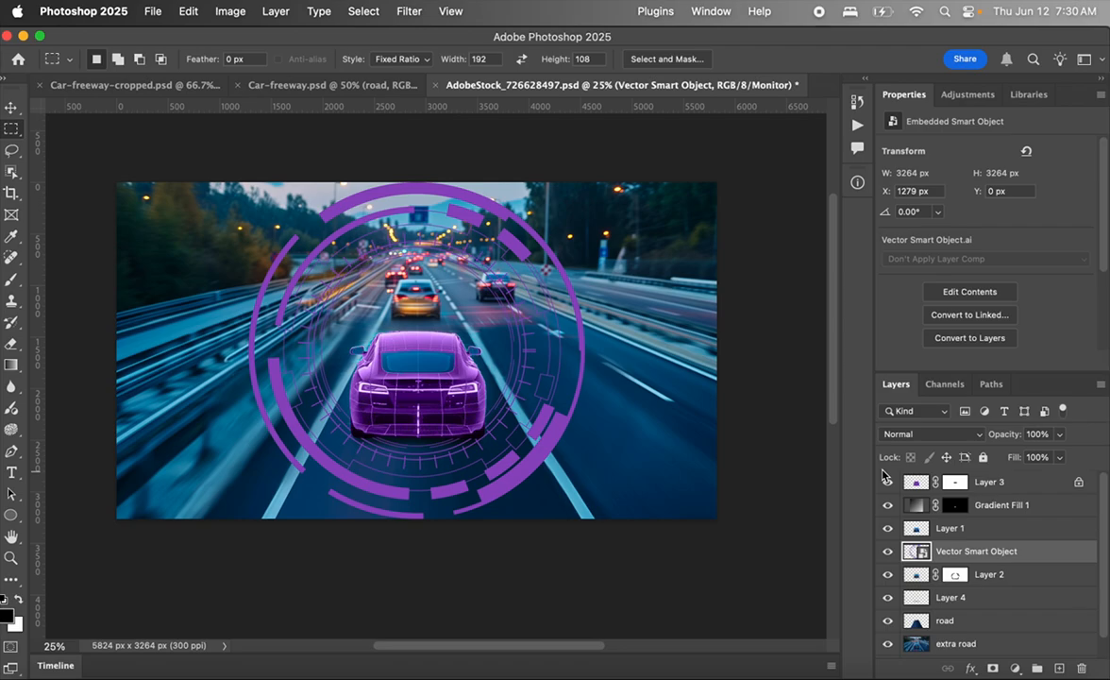
Duplicate the ring Smart Object, rotate the lower copy 27.20°, and scale it to 57.77% about its center
key("super+c")
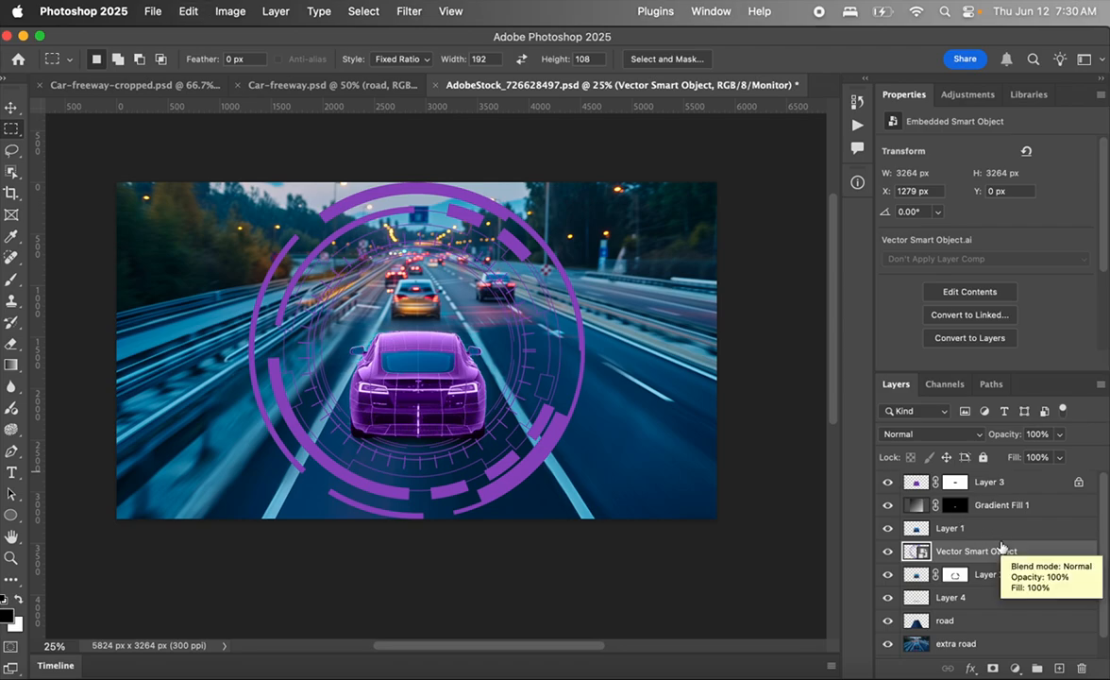
key("super+v")
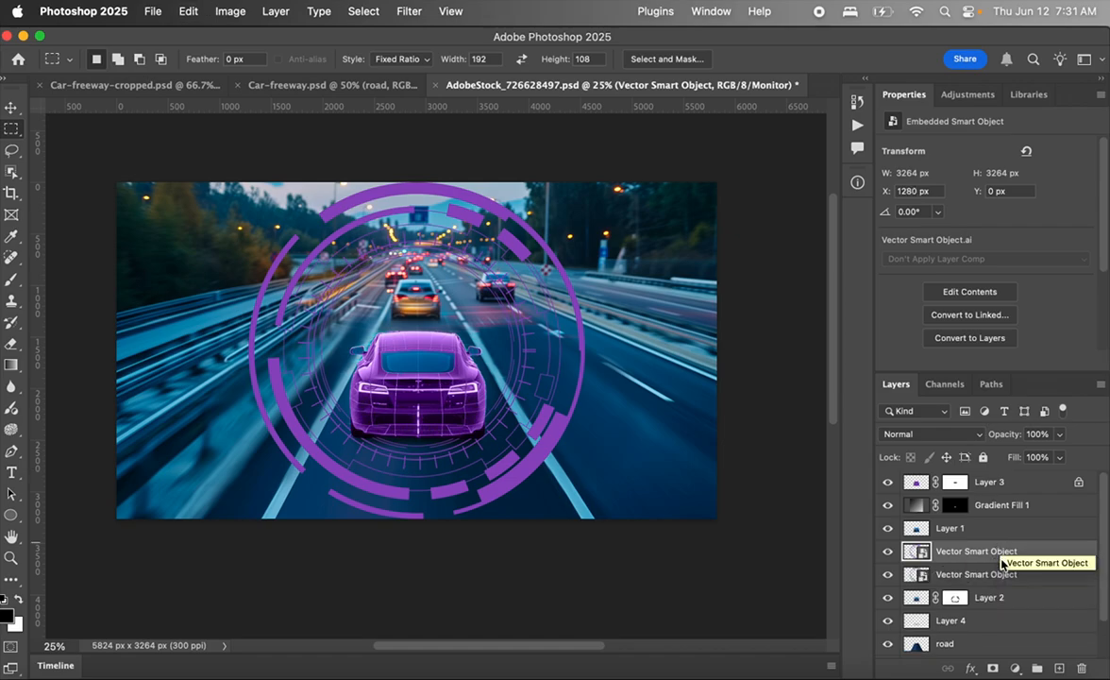
left_click(997, 574)
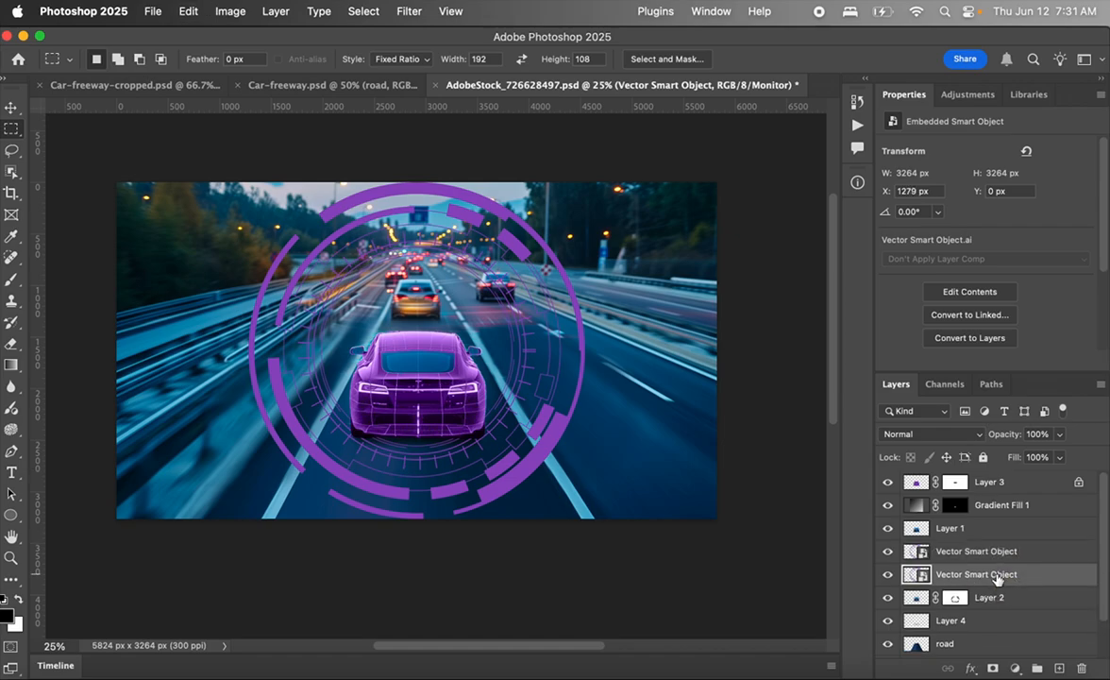
key("super+t")
left_click_drag(615, 213, 605, 318)
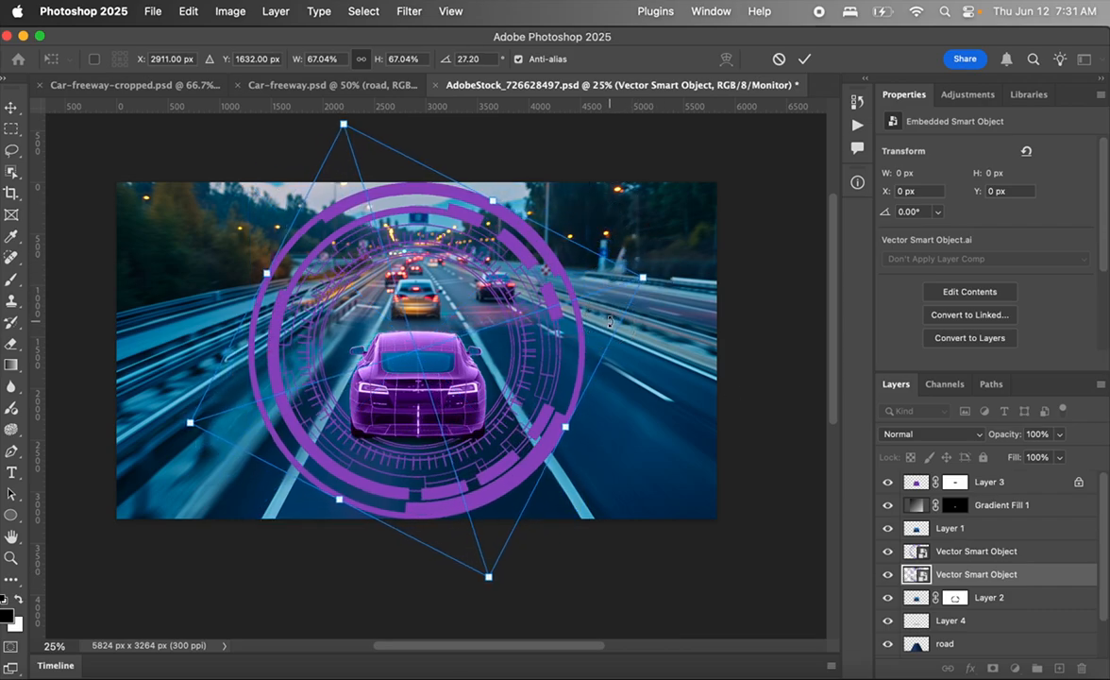
left_click(643, 278)
left_click_drag(643, 278, 612, 287)
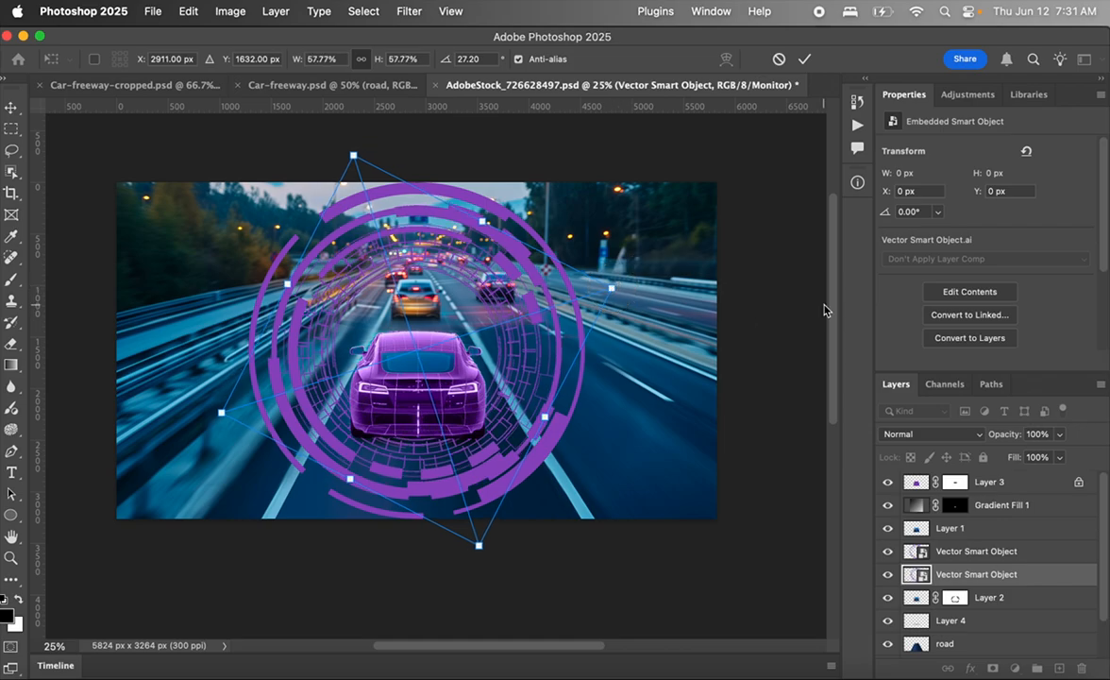
key("Return")
key("m")
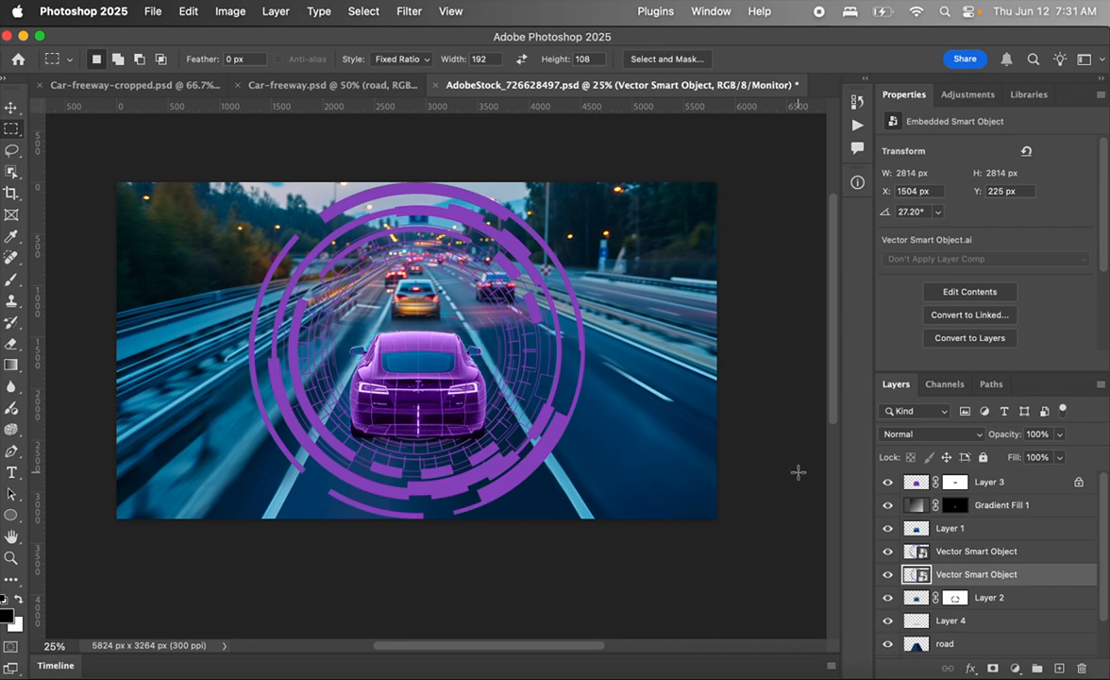
Transform both ring layers together into a flat ellipse about 2819 px wide and 900 px high, placed on the road around the car's base
left_click(1007, 552, "shift")
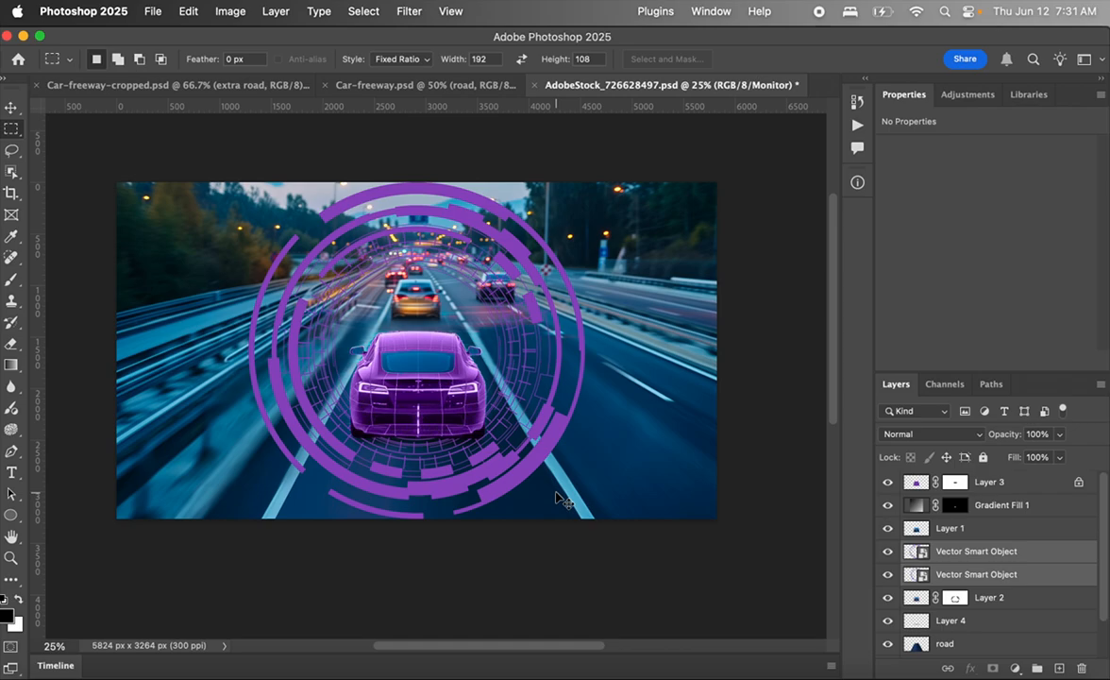
key("super+t")
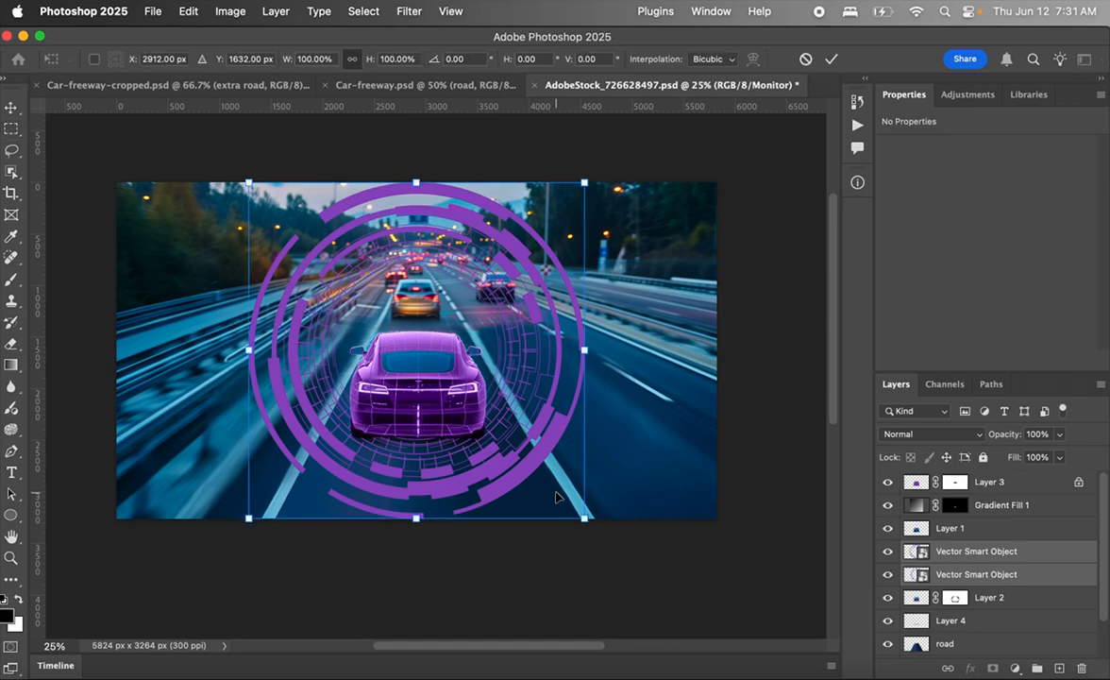
left_click_drag(585, 183, 588, 179)
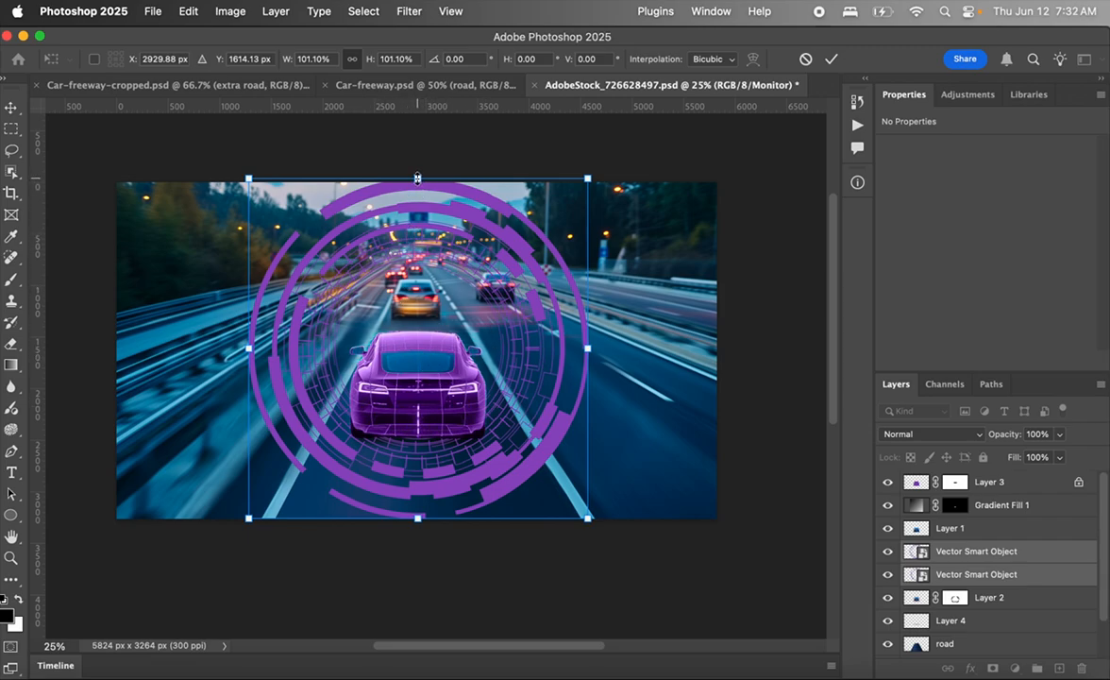
left_click_drag(418, 178, 406, 298)
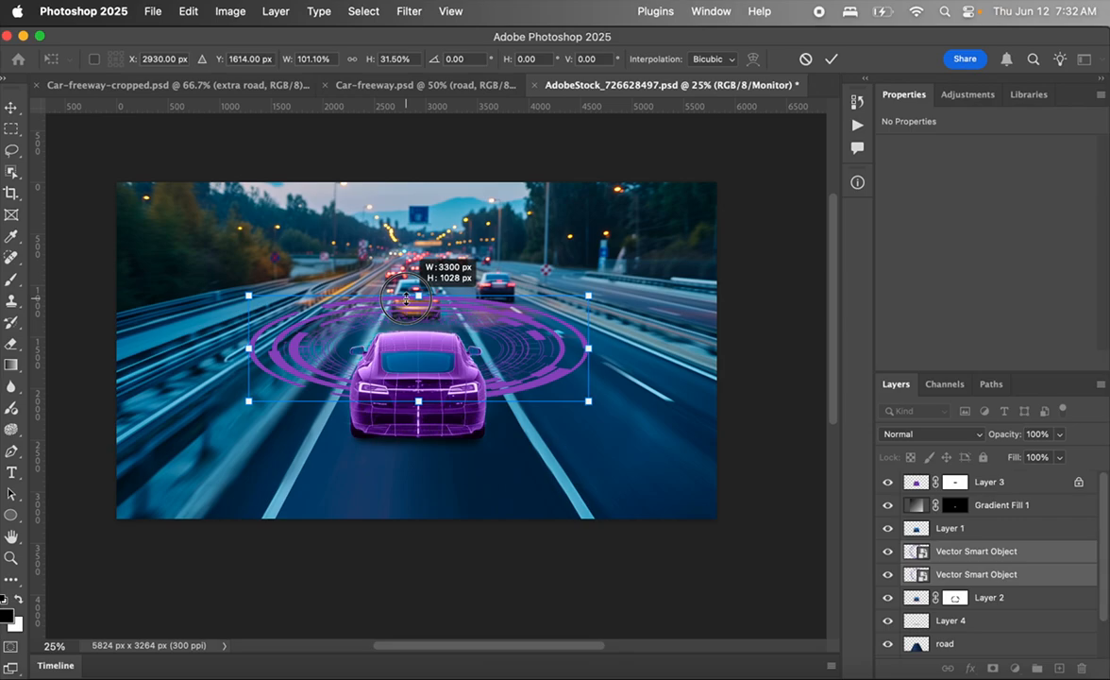
left_click_drag(406, 298, 406, 298)
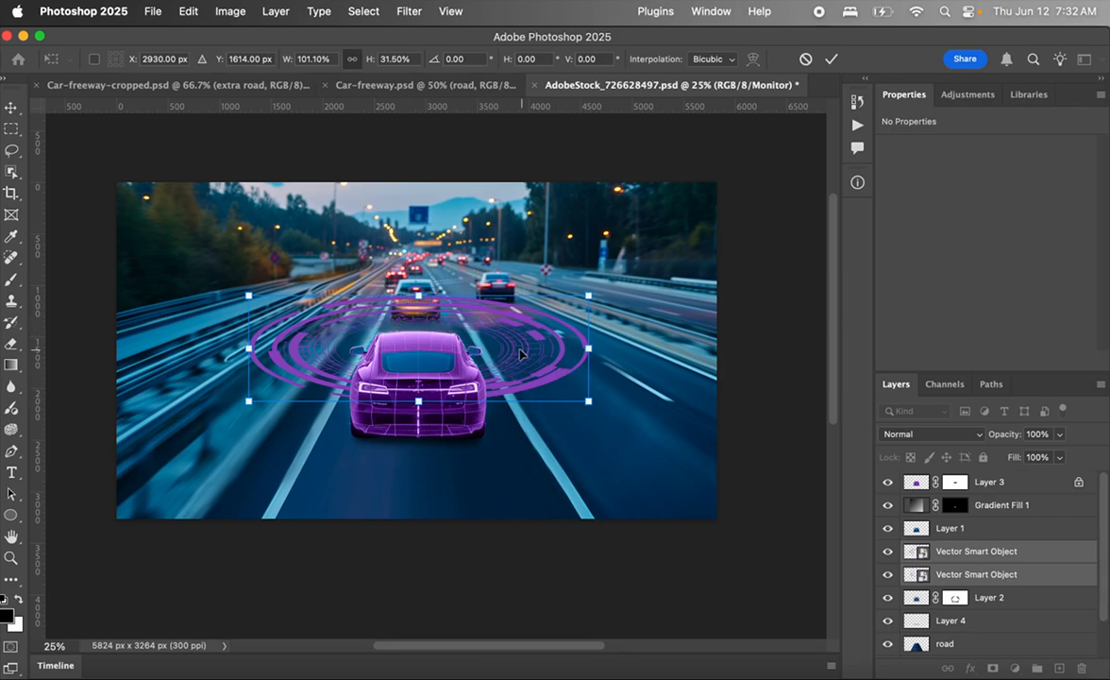
left_click_drag(522, 355, 525, 426)
key("Return")
key("m")
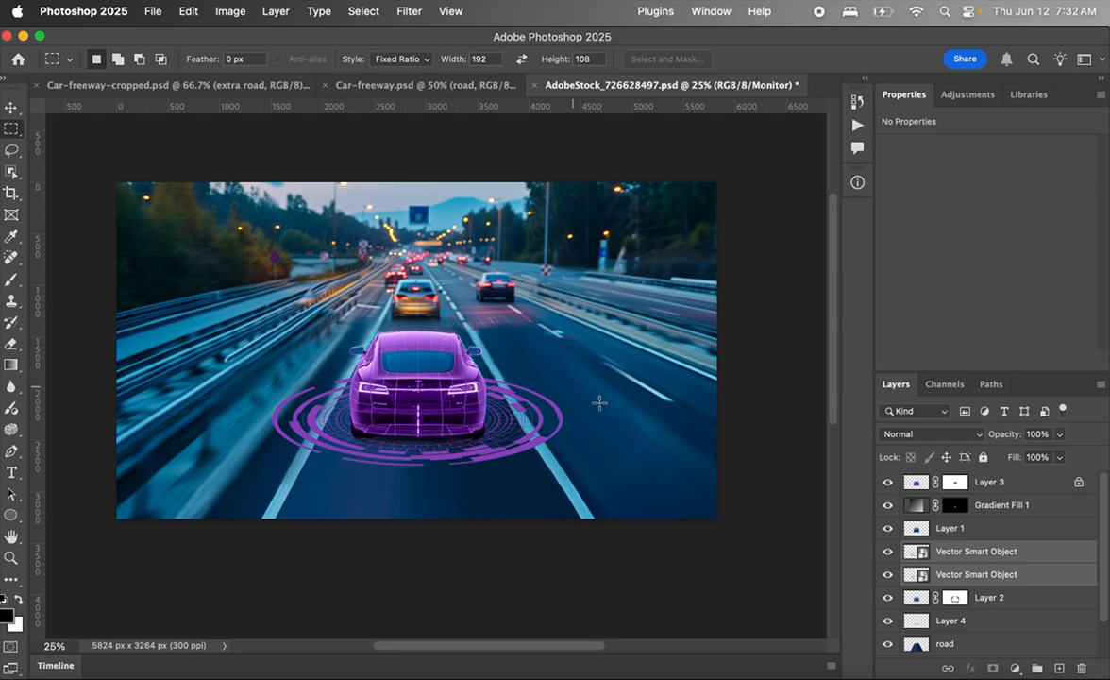
Lower the upper ring Smart Object's opacity to 52%
left_click(1008, 556)
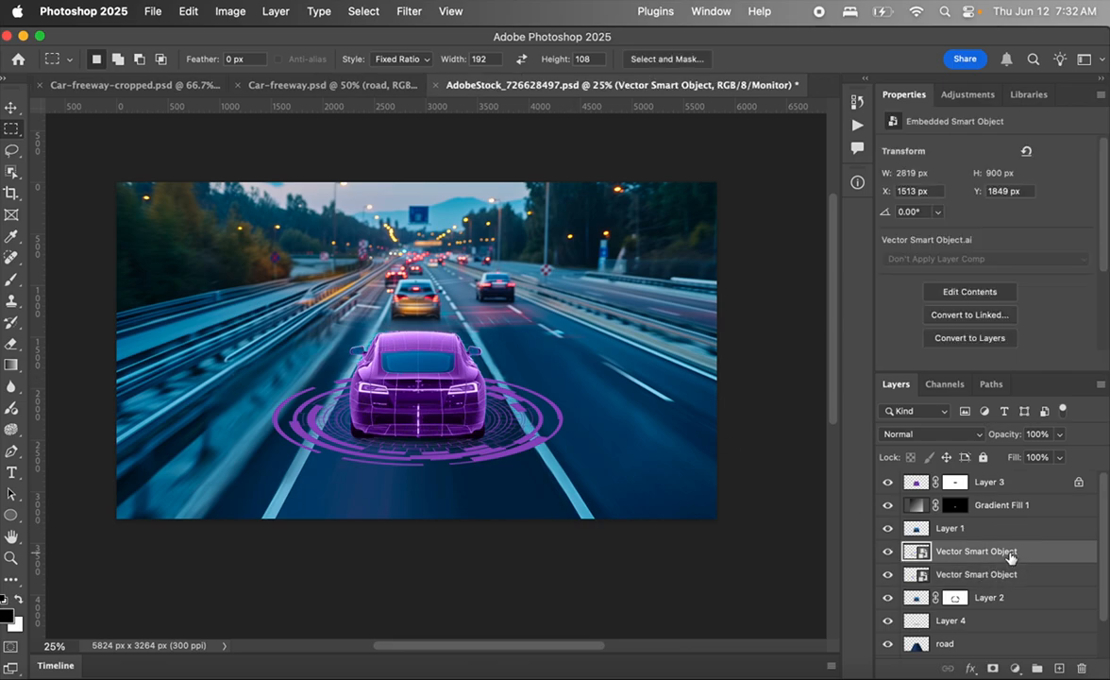
left_click(1060, 434)
left_click_drag(1059, 455, 1025, 460)
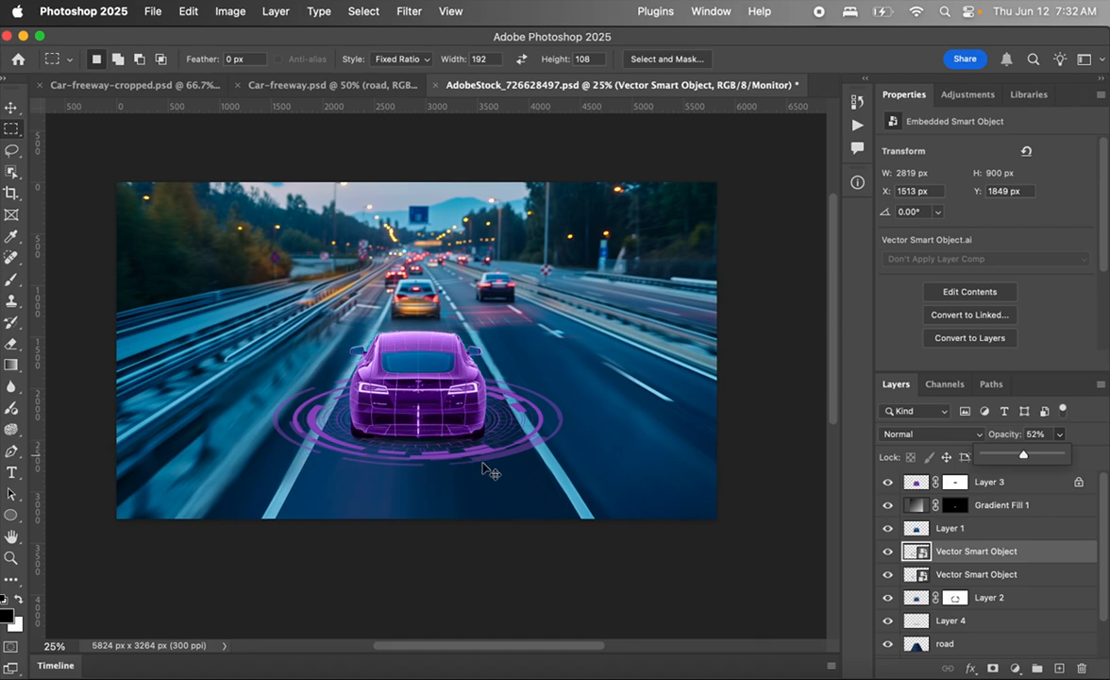
key("super+equal")
key("super+equal")
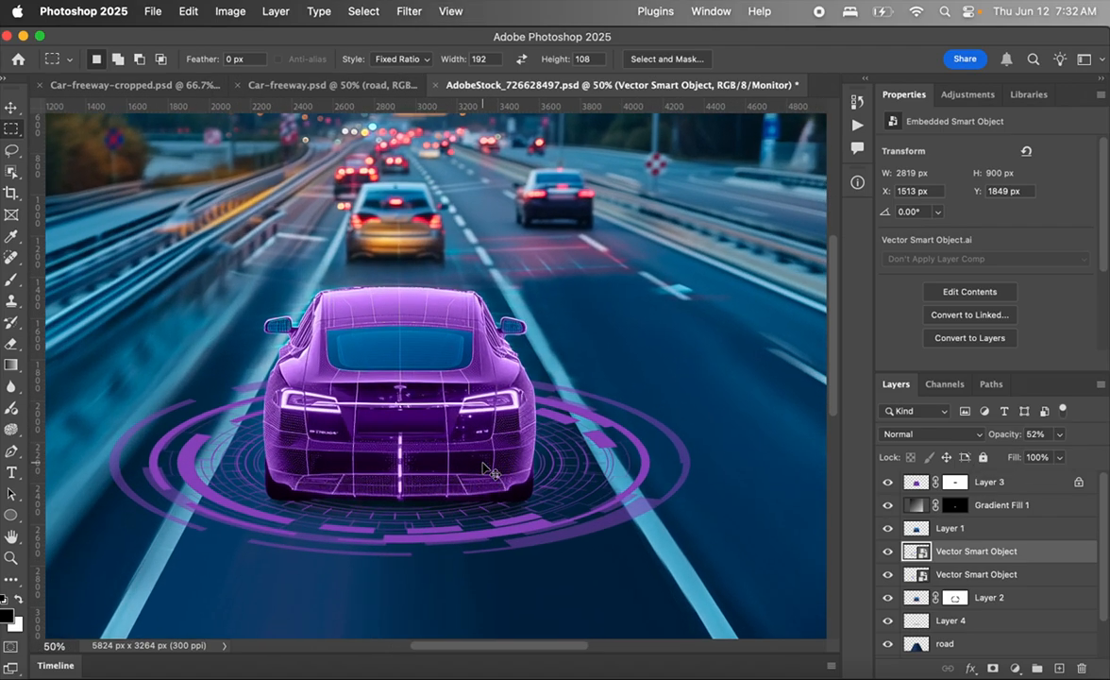